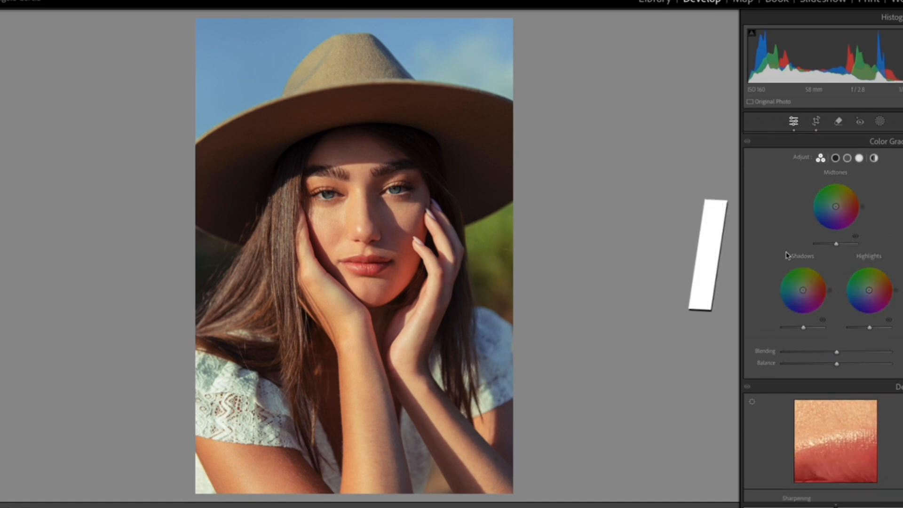
# Tint the shadows blue at hue 225, saturation 23, and the highlights warm yellow at hue 51, saturation 22, with Color Grading
pyautogui.moveTo(802, 290); pyautogui.dragTo(798, 293)
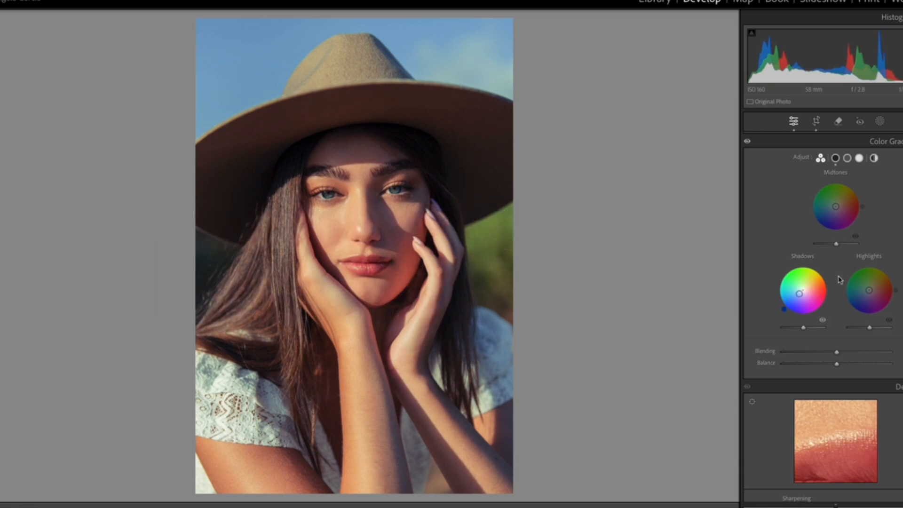
pyautogui.moveTo(869, 290); pyautogui.dragTo(871, 286)
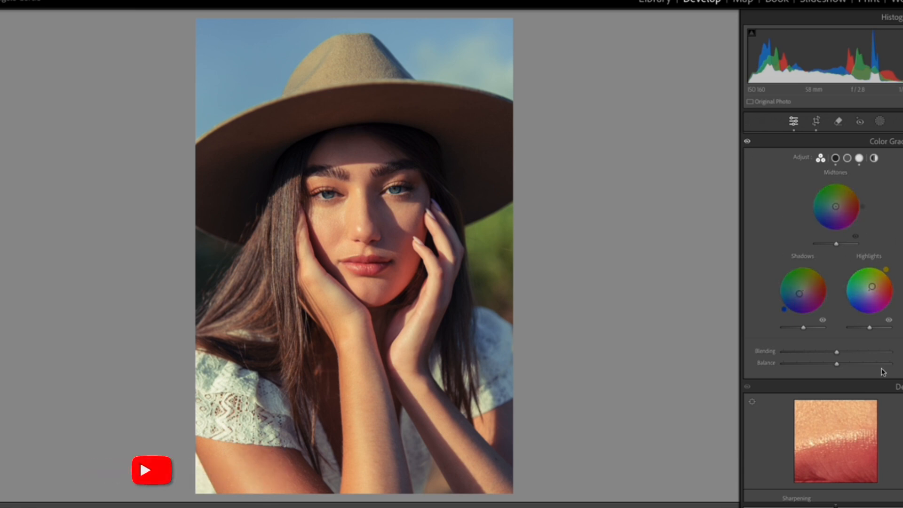
# Try the shadows luminance at -50 and the highlights luminance at +47, resetting each one
pyautogui.click(815, 327)
pyautogui.click(793, 329)
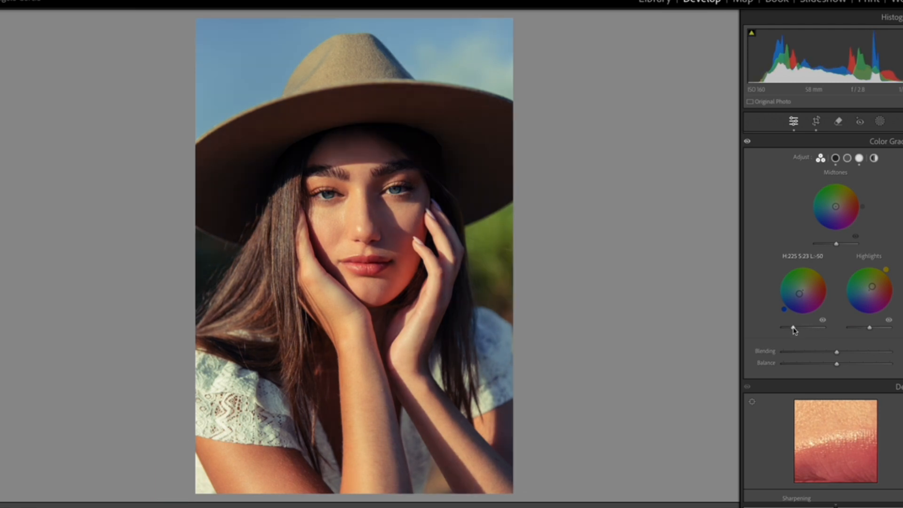
pyautogui.doubleClick(793, 328)
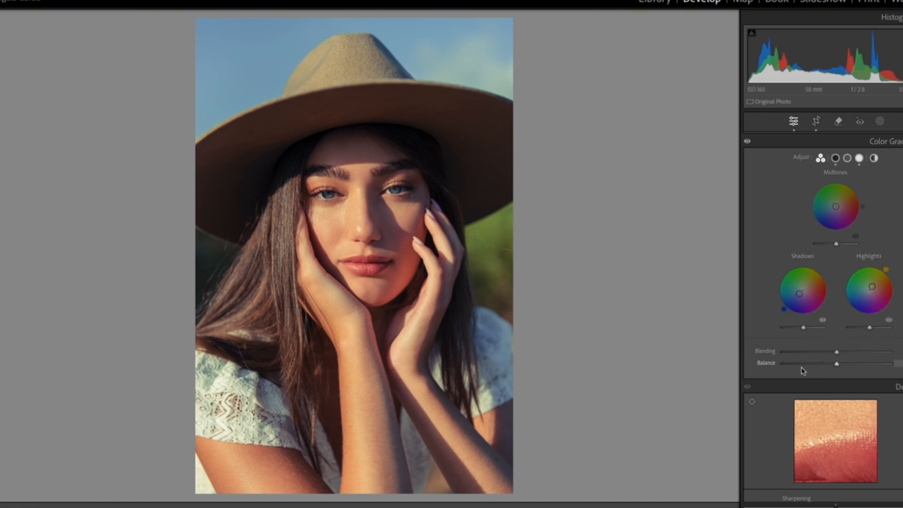
pyautogui.click(878, 329)
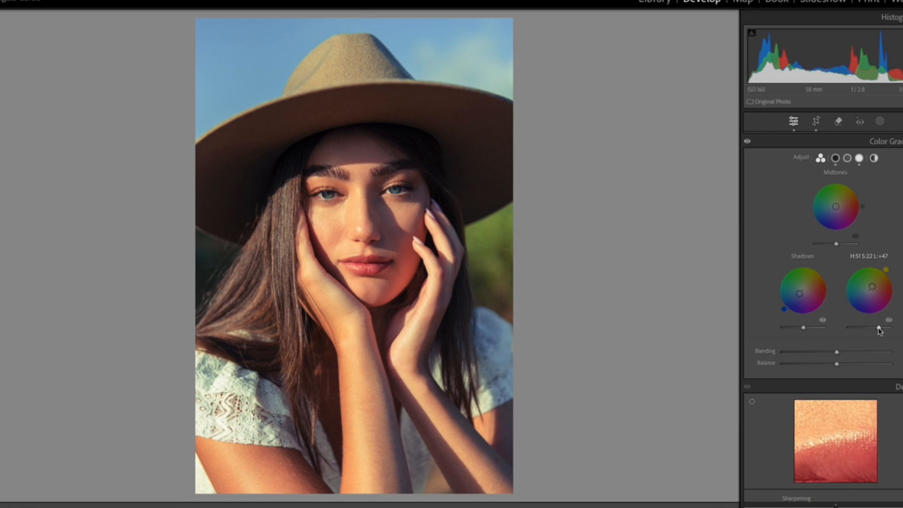
pyautogui.moveTo(866, 332); pyautogui.dragTo(860, 331)
pyautogui.doubleClick(864, 328)
# Try a lower color grading blending value and return it to the middle
pyautogui.moveTo(836, 353); pyautogui.dragTo(740, 369)
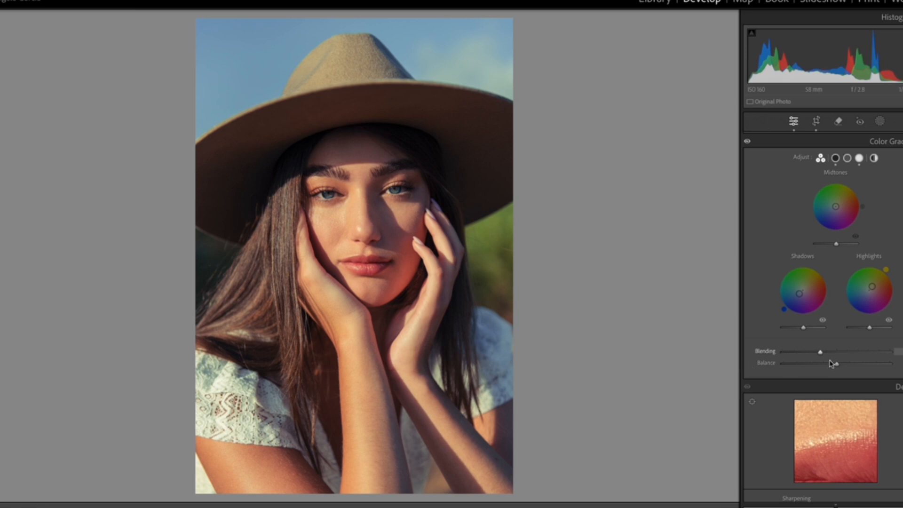
pyautogui.click(840, 353)
# Slightly soften the blue shadow tint and shift the midtones subtly towards teal
pyautogui.moveTo(800, 294); pyautogui.dragTo(799, 293)
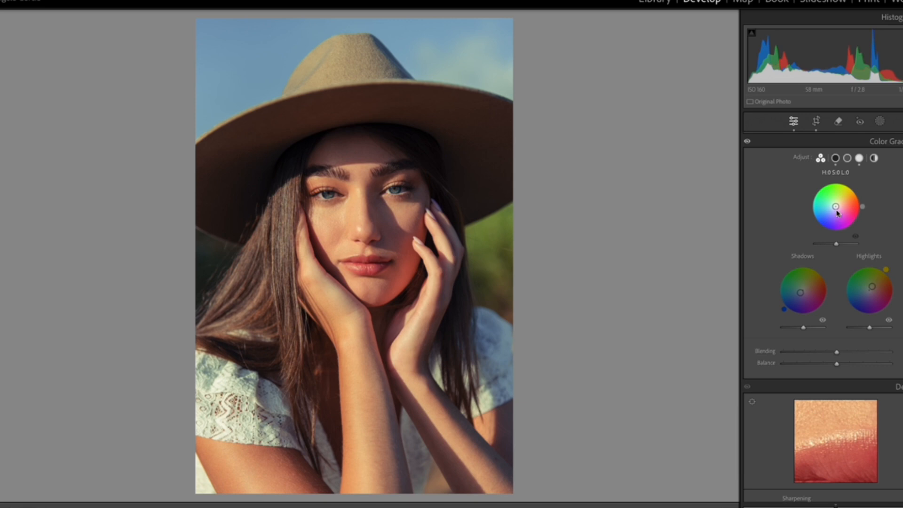
pyautogui.moveTo(837, 209); pyautogui.dragTo(832, 206)
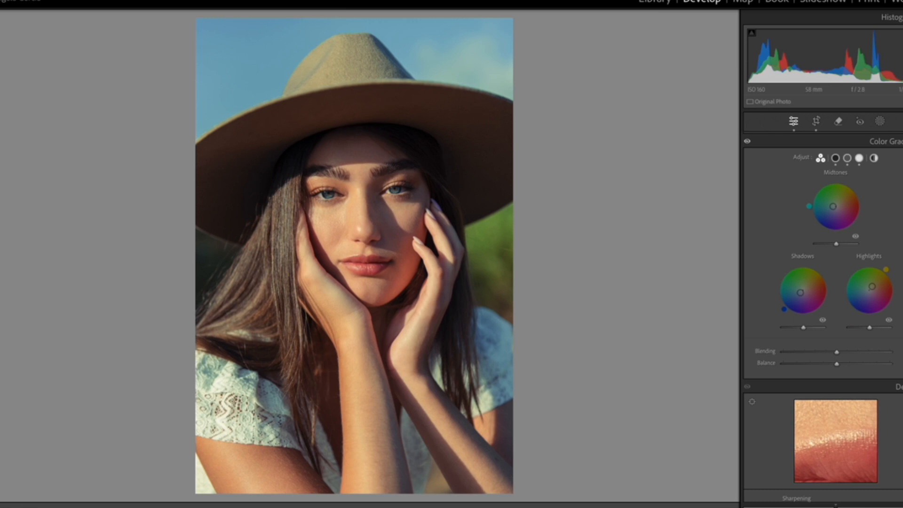
# Preview the lips at close range in the detail preview and add a small amount of sharpening
pyautogui.scroll(-5, 862, 283)
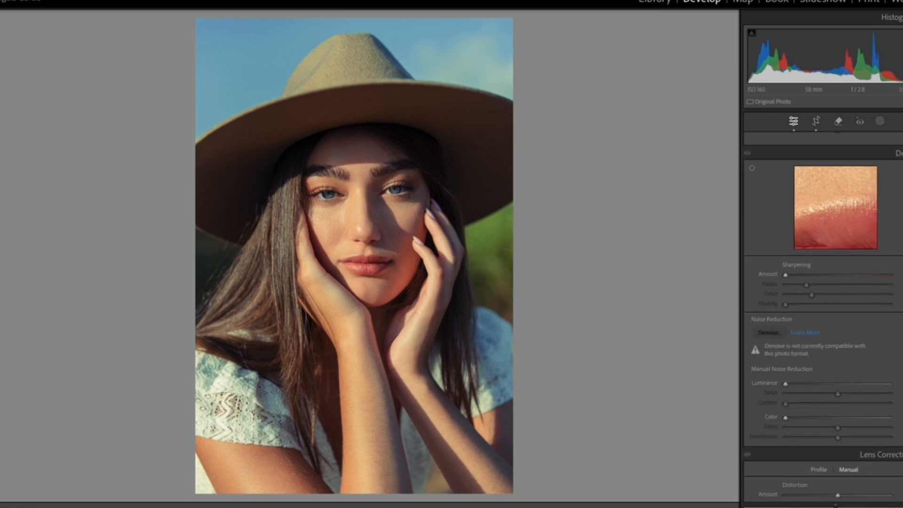
pyautogui.click(833, 205)
pyautogui.click(840, 204)
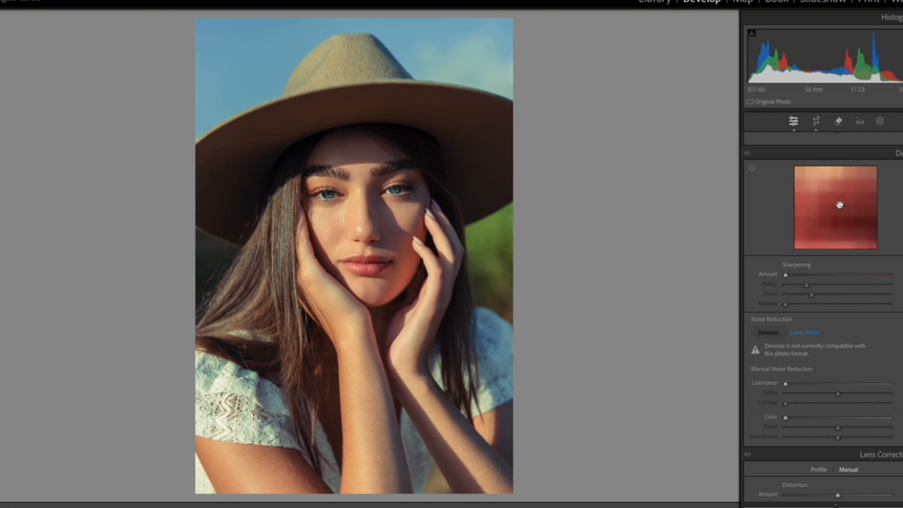
pyautogui.moveTo(833, 225); pyautogui.dragTo(820, 204)
pyautogui.click(844, 275)
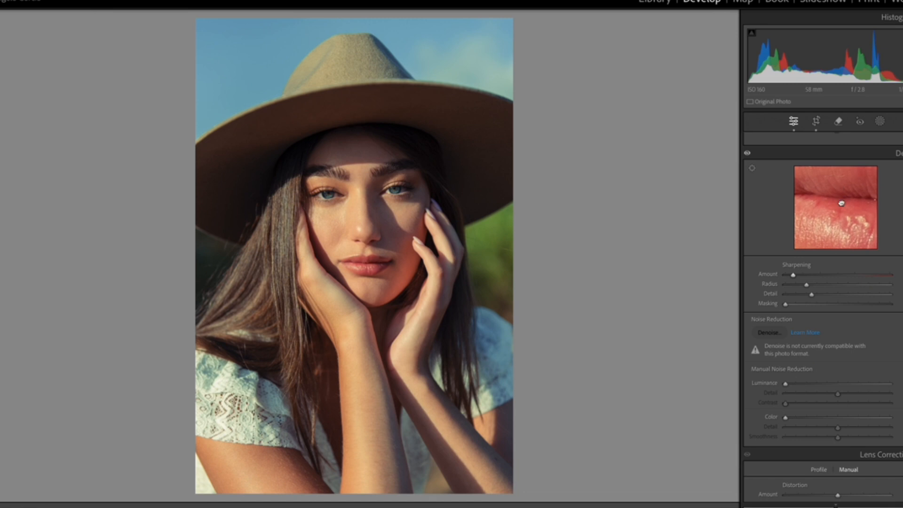
# Examine how the eye and the skin texture look in the detail preview
pyautogui.moveTo(832, 207); pyautogui.dragTo(828, 201)
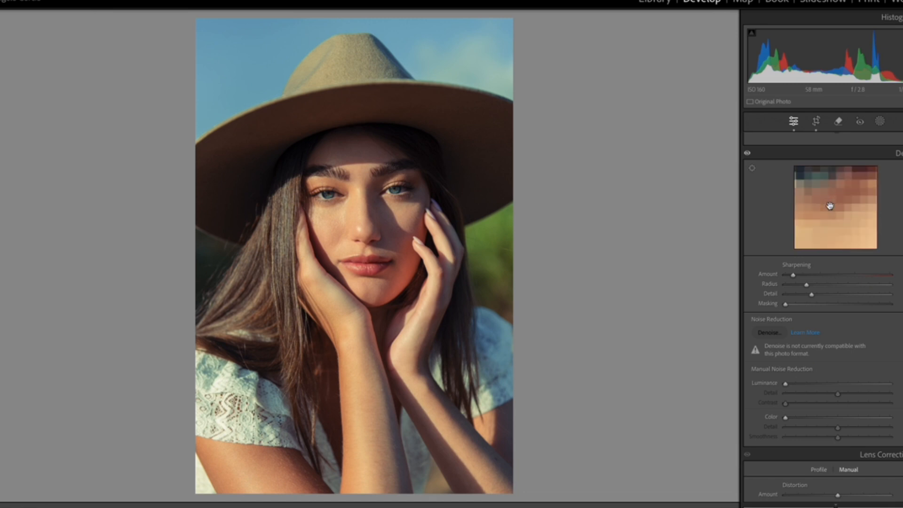
pyautogui.moveTo(861, 246); pyautogui.dragTo(862, 259)
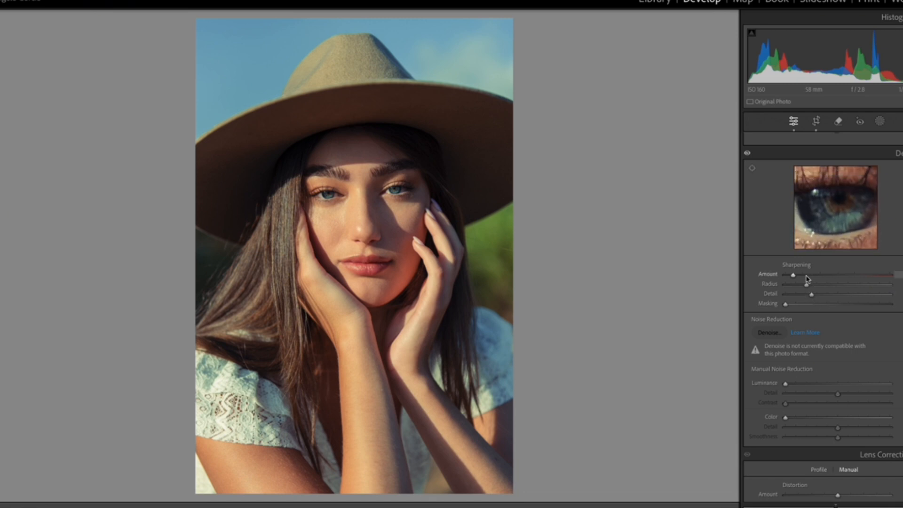
pyautogui.moveTo(820, 221); pyautogui.dragTo(847, 236)
pyautogui.moveTo(806, 207)
pyautogui.mouseDown()
pyautogui.moveTo(854, 216)
pyautogui.moveTo(862, 206)
pyautogui.moveTo(799, 218)
pyautogui.moveTo(824, 224)
pyautogui.moveTo(828, 210)
pyautogui.moveTo(809, 209)
pyautogui.mouseUp()
pyautogui.moveTo(851, 232); pyautogui.dragTo(835, 180)
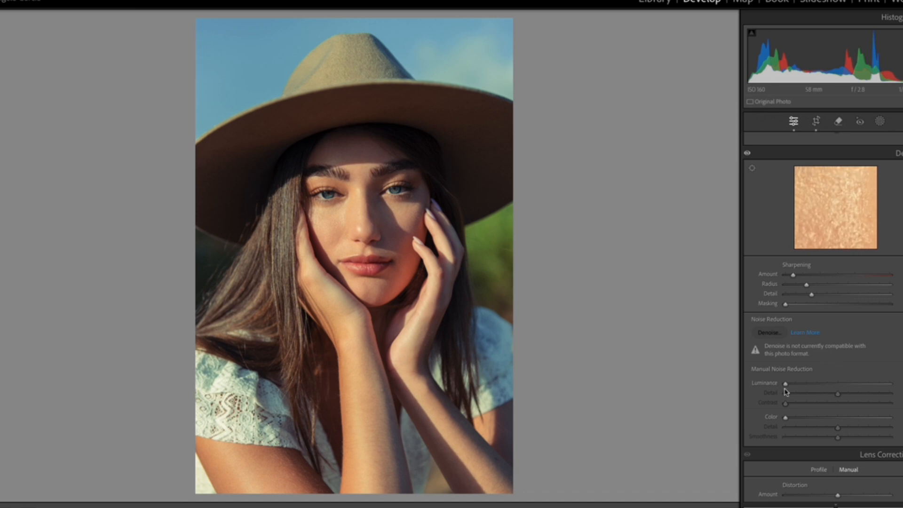
# Try maximum luminance noise reduction and inspect its effect on the whole face and the lips in the preview
pyautogui.moveTo(790, 388); pyautogui.dragTo(825, 390)
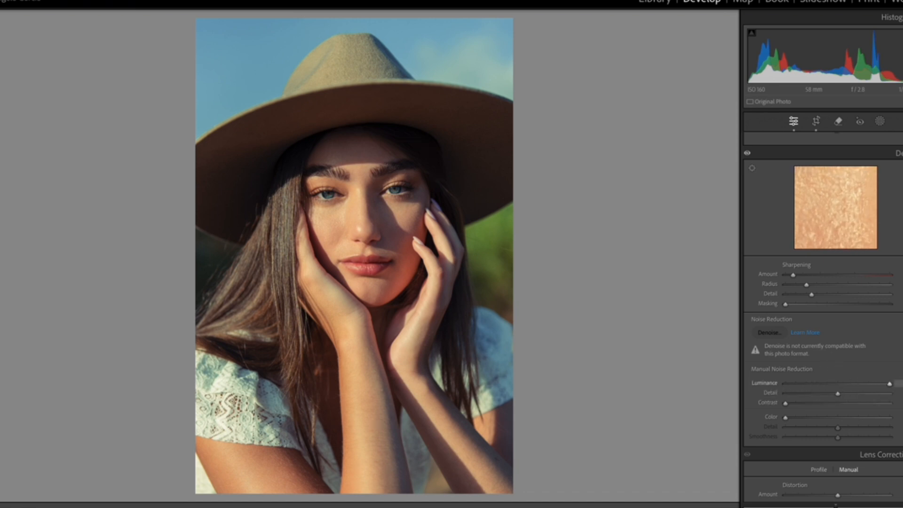
pyautogui.click(826, 220)
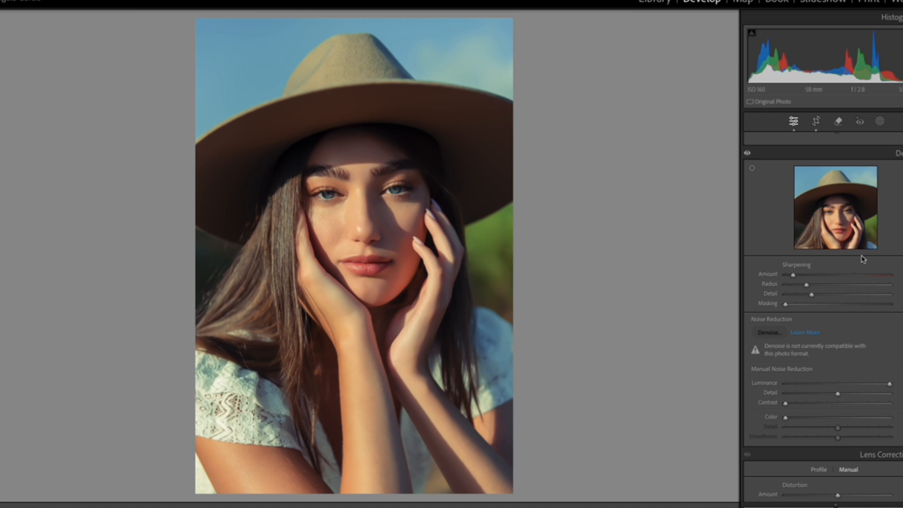
pyautogui.click(839, 230)
pyautogui.moveTo(830, 207)
pyautogui.mouseDown()
pyautogui.moveTo(855, 229)
pyautogui.moveTo(838, 165)
pyautogui.moveTo(846, 201)
pyautogui.mouseUp()
# Set the luminance noise reduction to a low amount, slightly above zero
pyautogui.click(786, 386)
pyautogui.click(800, 386)
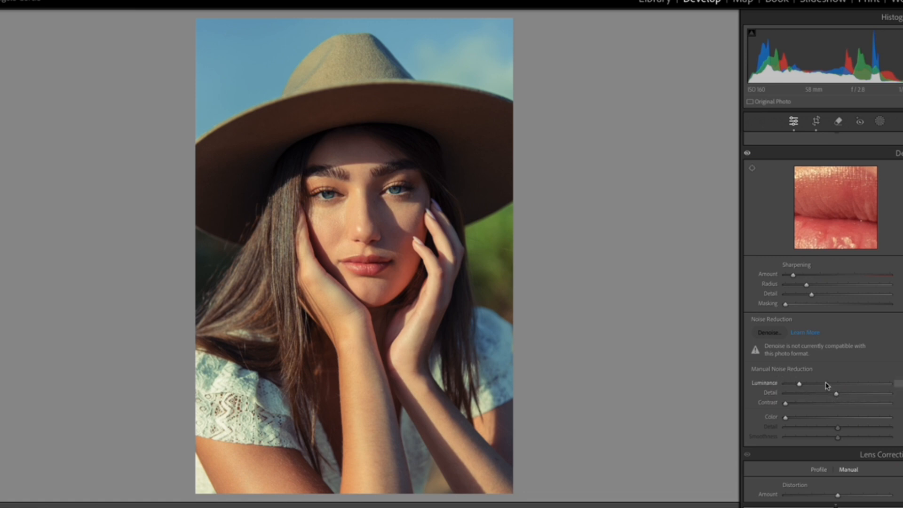
# Enable chromatic aberration removal and profile corrections for the Nikon AF-S NIKKOR 24-70mm f/2.8G ED lens
pyautogui.scroll(-3, 826, 384)
pyautogui.scroll(-1, 822, 339)
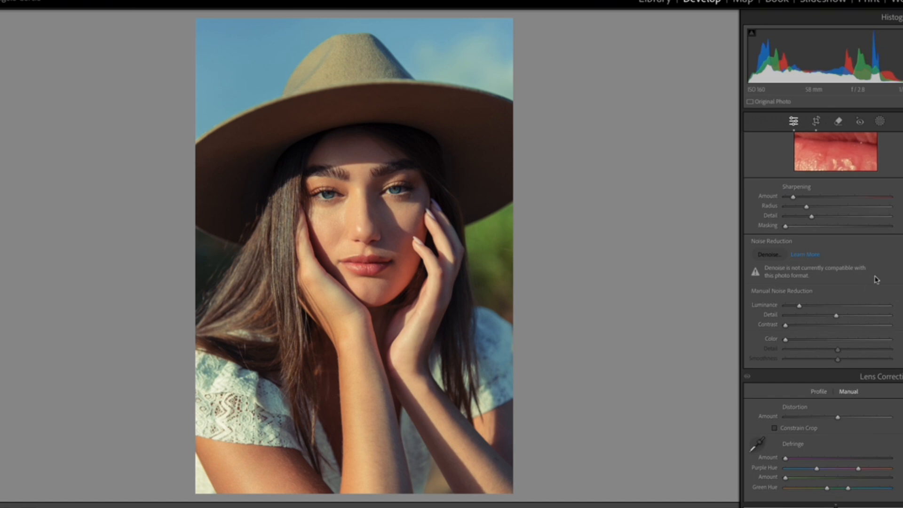
pyautogui.scroll(2, 878, 275)
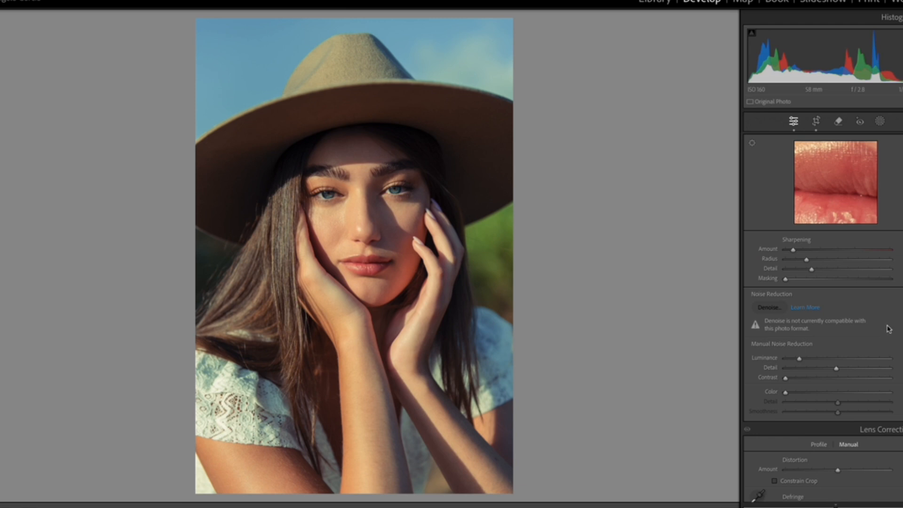
pyautogui.scroll(-2, 888, 329)
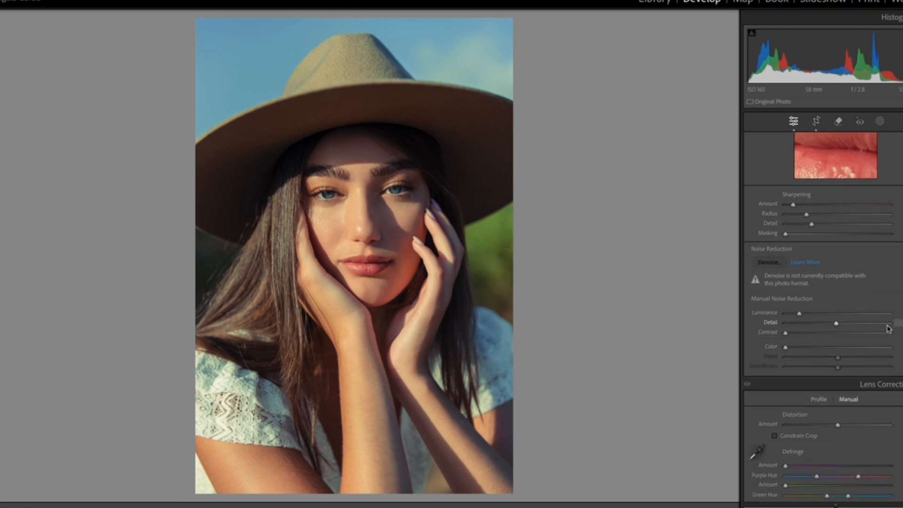
pyautogui.scroll(-4, 888, 328)
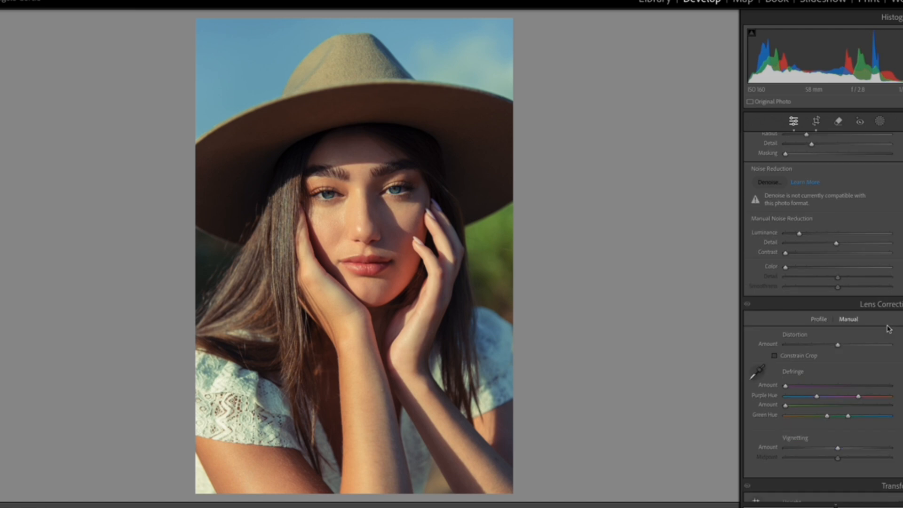
pyautogui.scroll(-3, 888, 328)
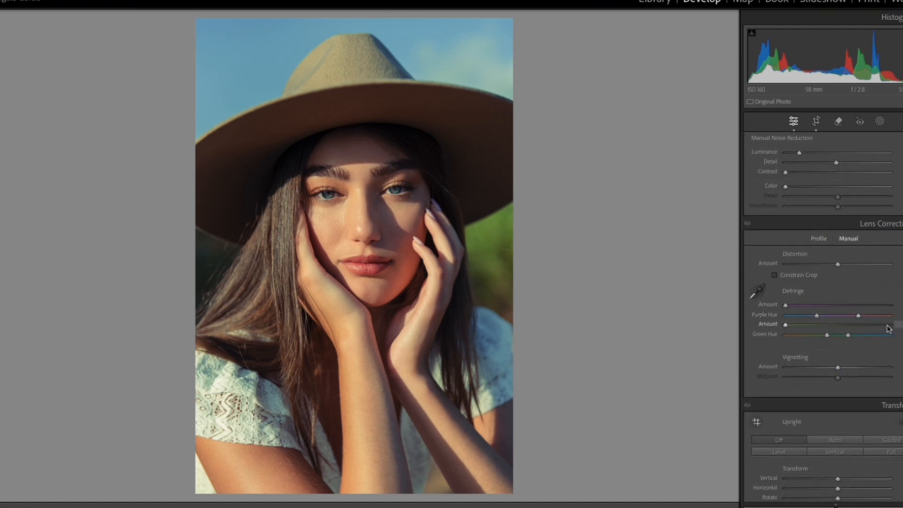
pyautogui.scroll(-1, 888, 329)
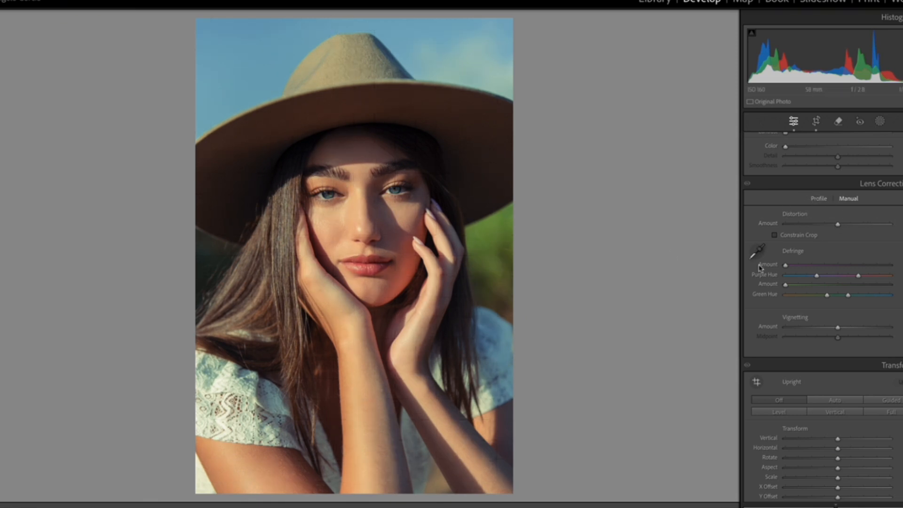
pyautogui.click(817, 199)
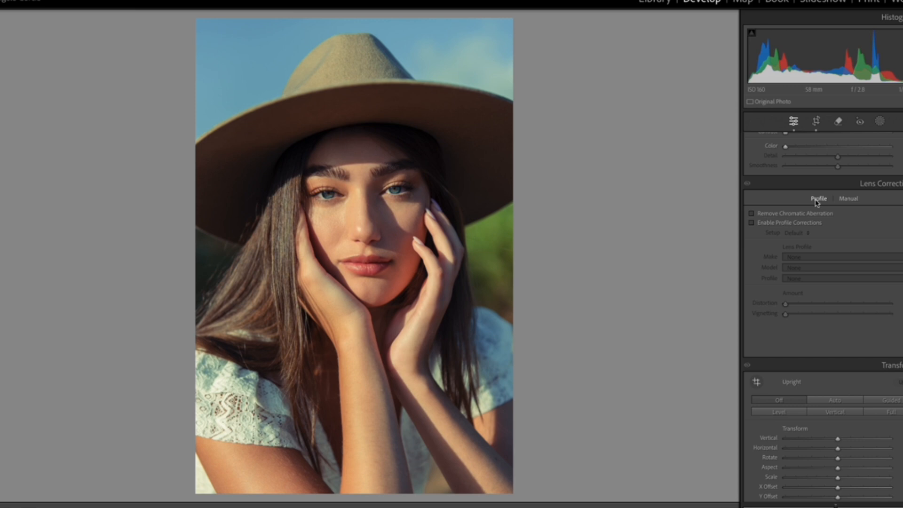
pyautogui.click(750, 215)
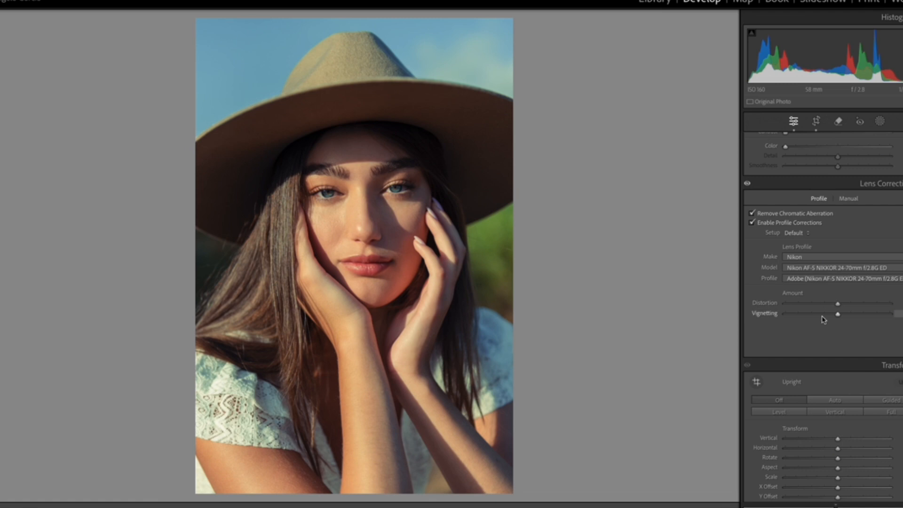
# Turn off the chromatic aberration removal and the lens profile corrections
pyautogui.click(748, 185)
pyautogui.click(751, 213)
pyautogui.click(751, 223)
# Raise the manual lens distortion amount slightly and constrain the crop to hide the empty edges
pyautogui.click(848, 198)
pyautogui.moveTo(846, 225)
pyautogui.mouseDown()
pyautogui.moveTo(853, 228)
pyautogui.moveTo(821, 226)
pyautogui.moveTo(843, 230)
pyautogui.mouseUp()
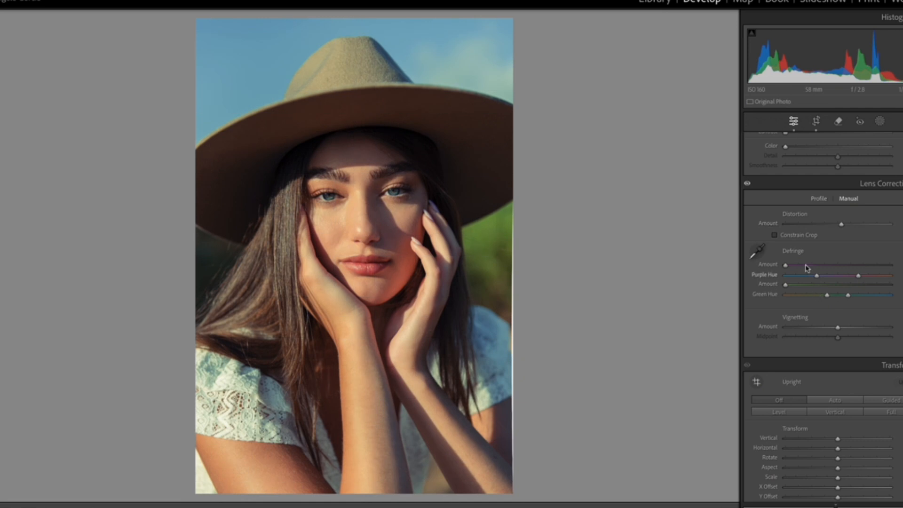
pyautogui.click(774, 235)
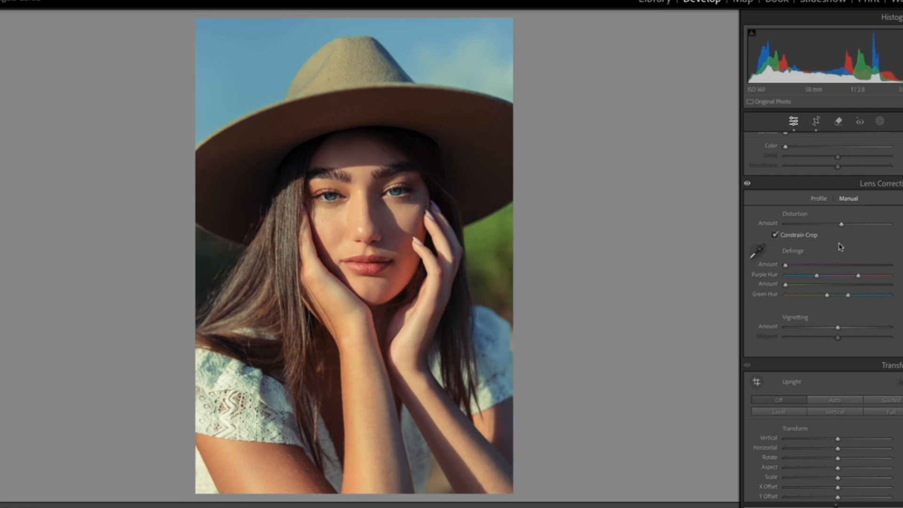
# Try out the lens vignetting amount and the vertical perspective transform, returning both to neutral
pyautogui.moveTo(851, 329); pyautogui.dragTo(838, 335)
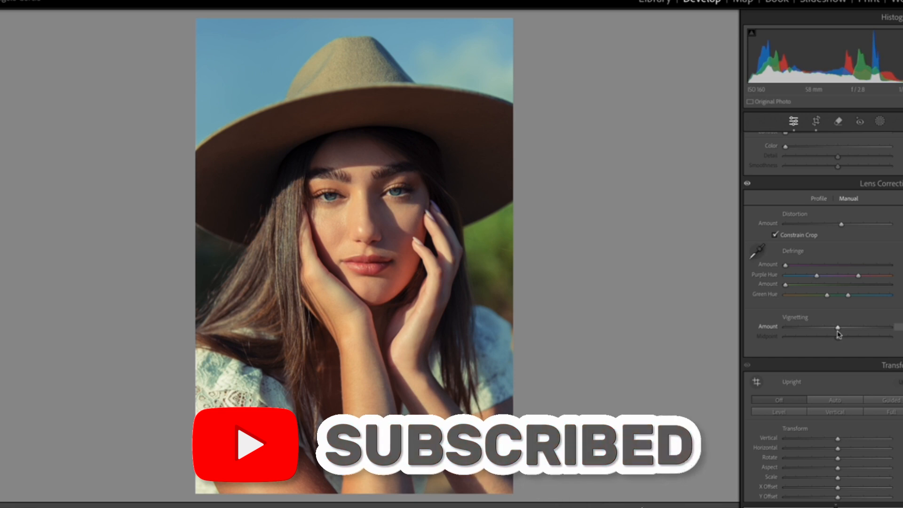
pyautogui.scroll(-1, 824, 331)
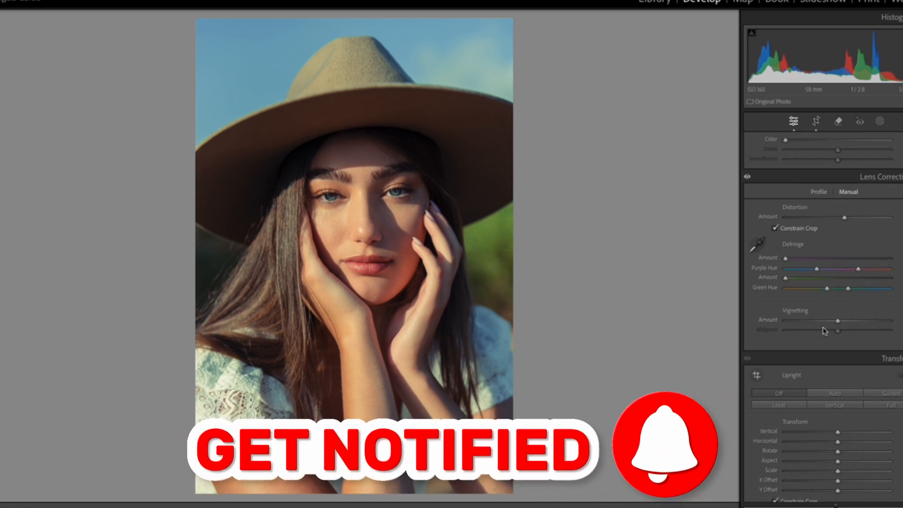
pyautogui.scroll(-6, 823, 331)
pyautogui.scroll(1, 821, 325)
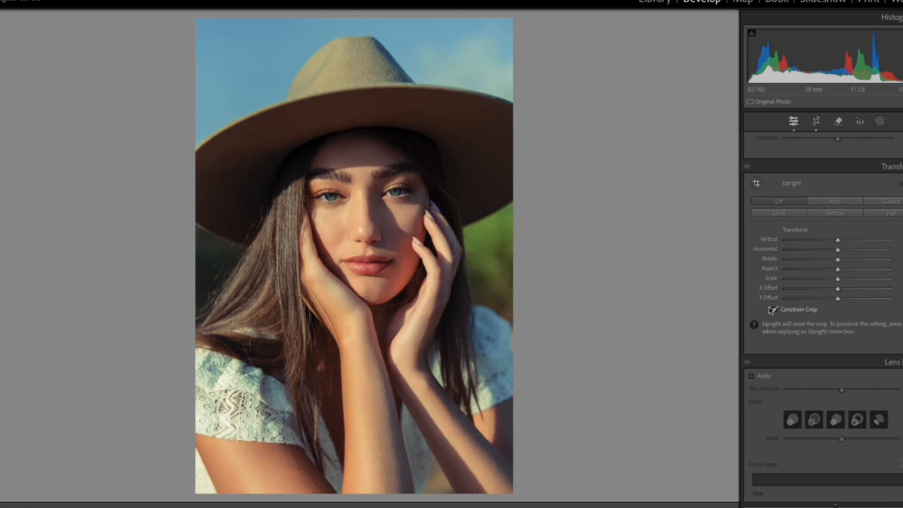
pyautogui.moveTo(837, 240)
pyautogui.mouseDown()
pyautogui.moveTo(828, 242)
pyautogui.moveTo(838, 240)
pyautogui.mouseUp()
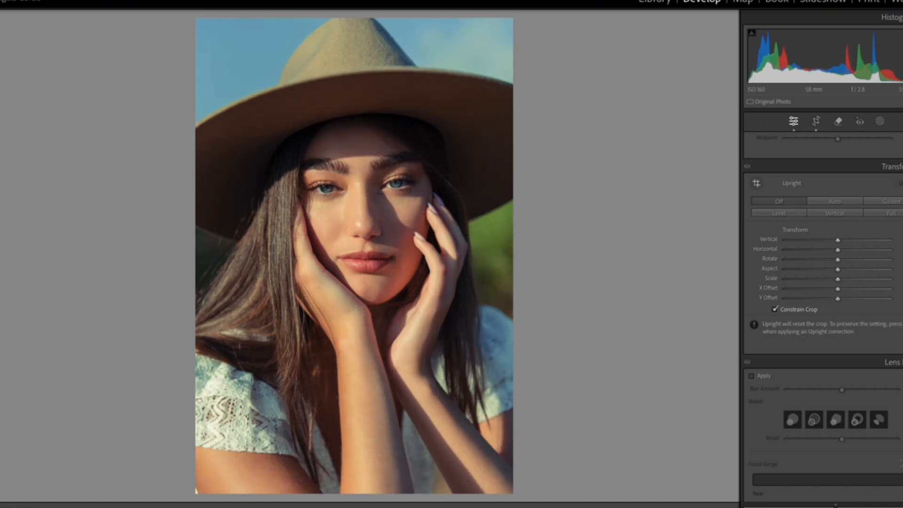
# Open the photo of the woman crouching between stone columns from the filmstrip
pyautogui.click(449, 507)
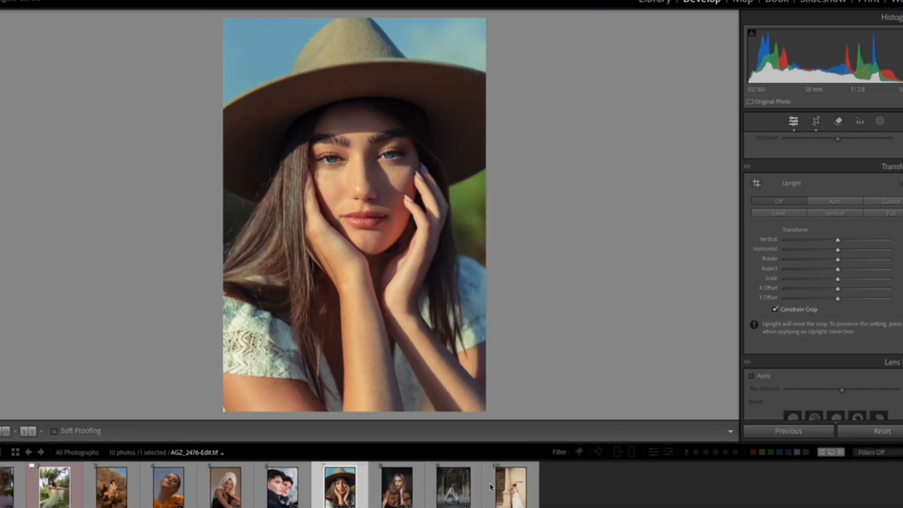
pyautogui.click(460, 491)
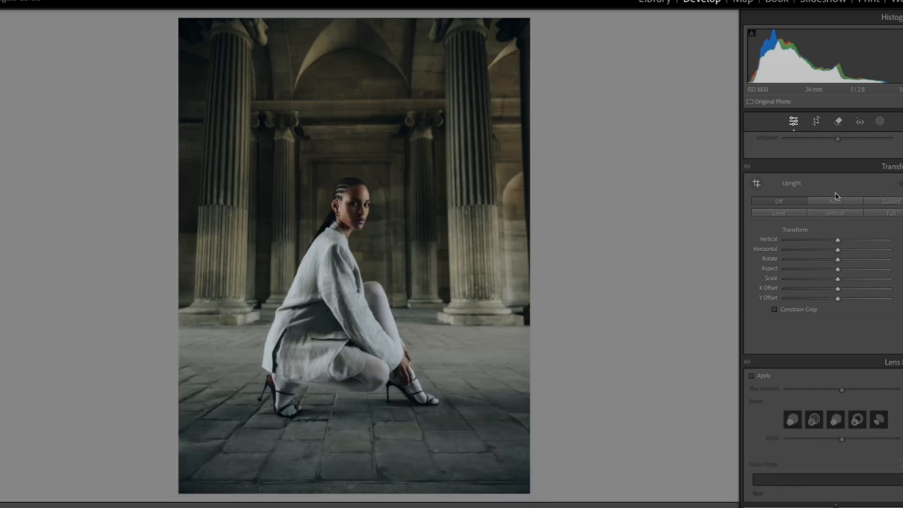
# Try the Auto Upright perspective correction on the column photo and switch Upright back off
pyautogui.click(835, 201)
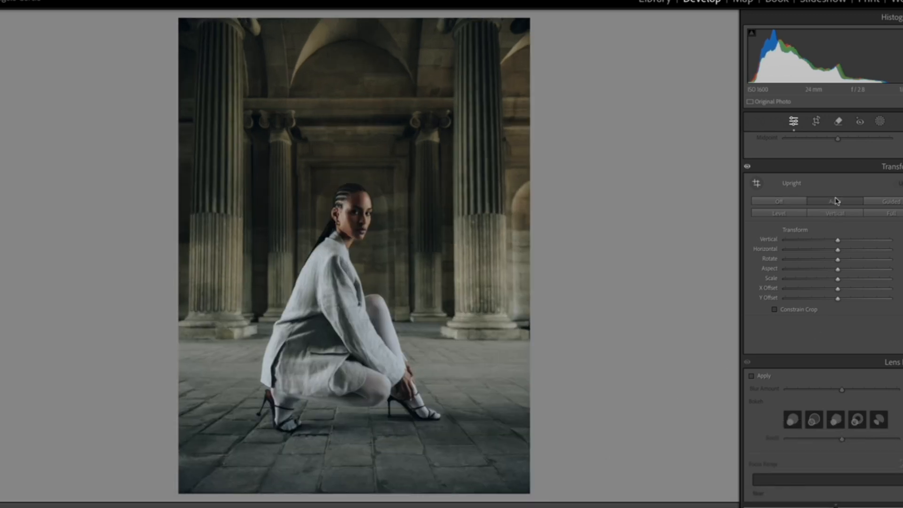
pyautogui.click(788, 203)
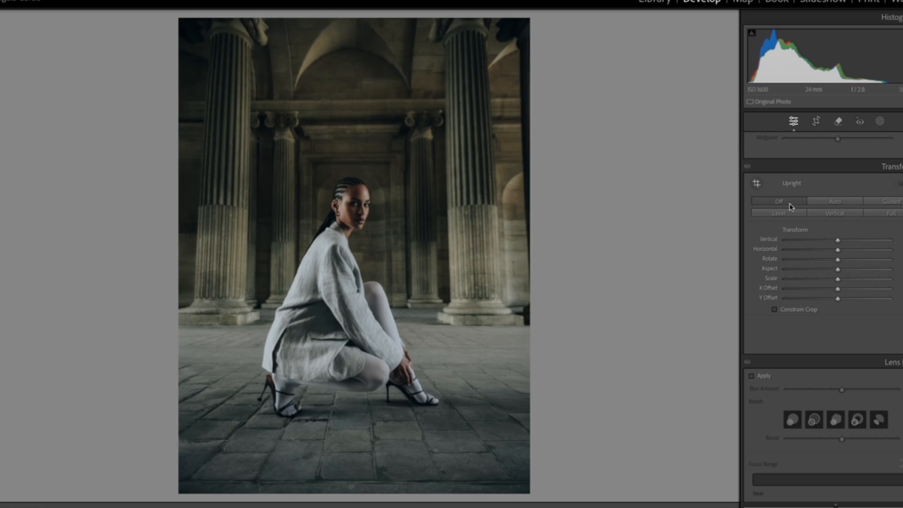
# Retry the Auto Upright correction on the column photo, turn it off again and check the subject up close
pyautogui.click(814, 203)
pyautogui.click(789, 206)
pyautogui.click(365, 201)
pyautogui.click(599, 319)
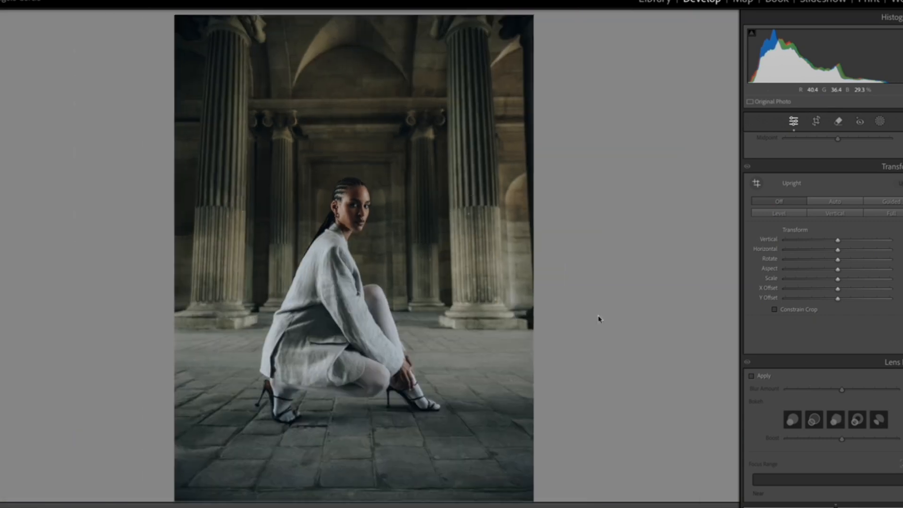
# Apply Lens Blur to the column photo and compare the image with the effect hidden and shown
pyautogui.scroll(-10, 791, 359)
pyautogui.scroll(1, 791, 357)
pyautogui.click(752, 196)
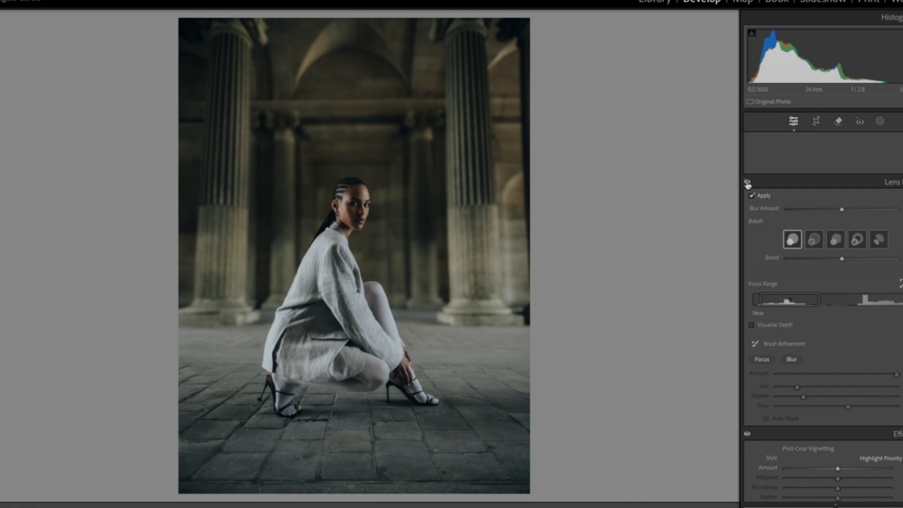
pyautogui.click(746, 182)
pyautogui.click(747, 183)
# Try a strong bright post-crop vignette on the column photo and pull its amount back to near neutral
pyautogui.scroll(-1, 804, 300)
pyautogui.scroll(-4, 805, 303)
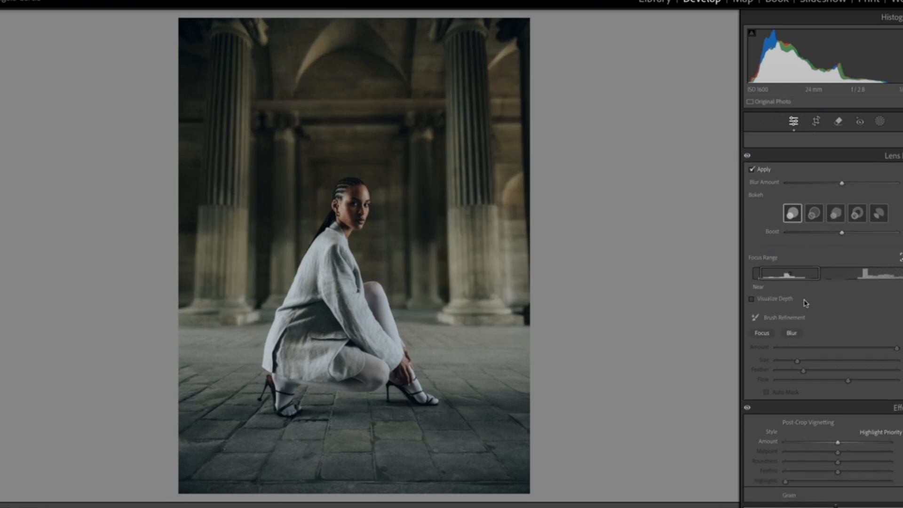
pyautogui.scroll(-3, 864, 320)
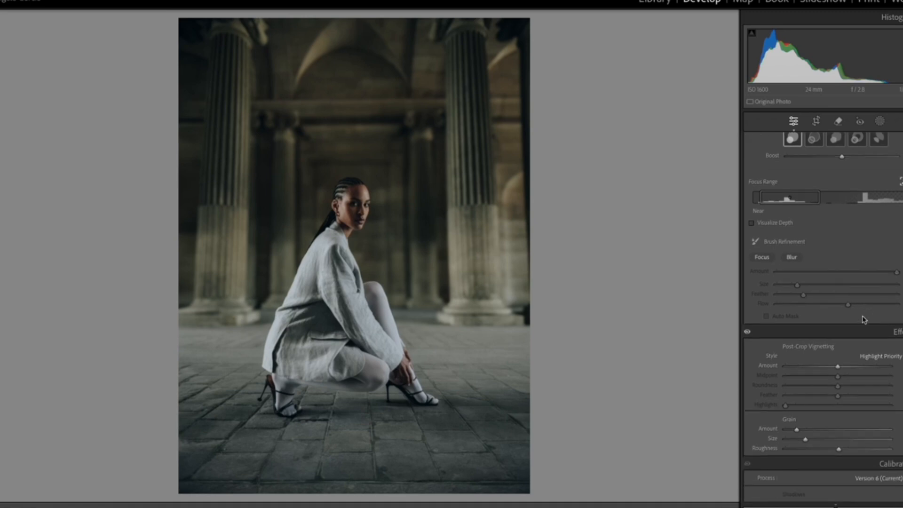
pyautogui.scroll(-2, 864, 319)
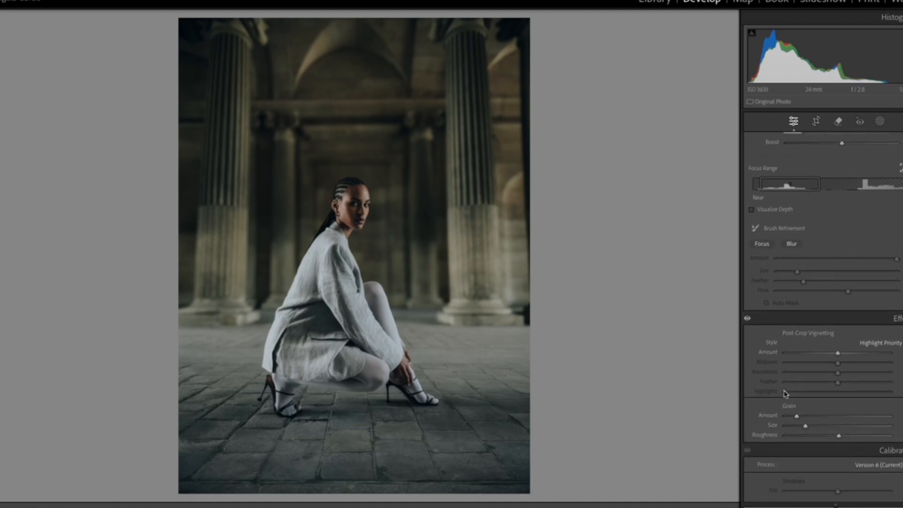
pyautogui.click(856, 353)
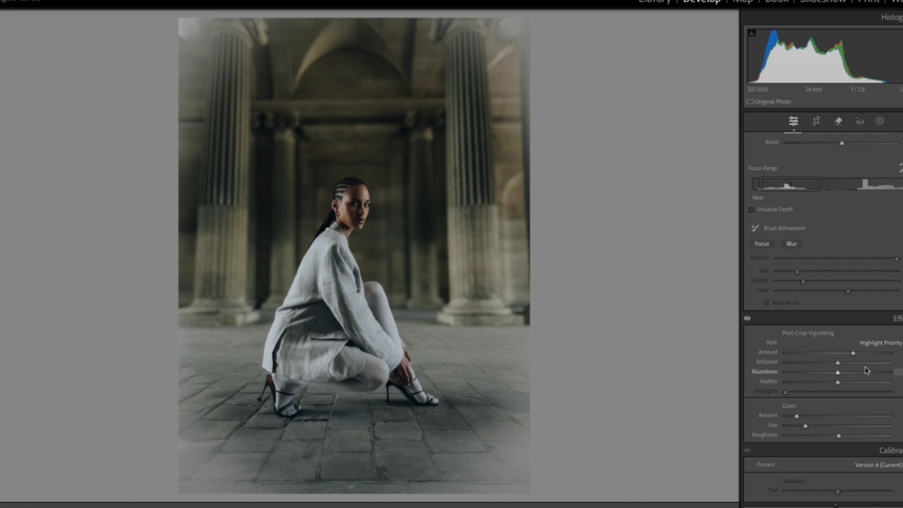
pyautogui.click(833, 353)
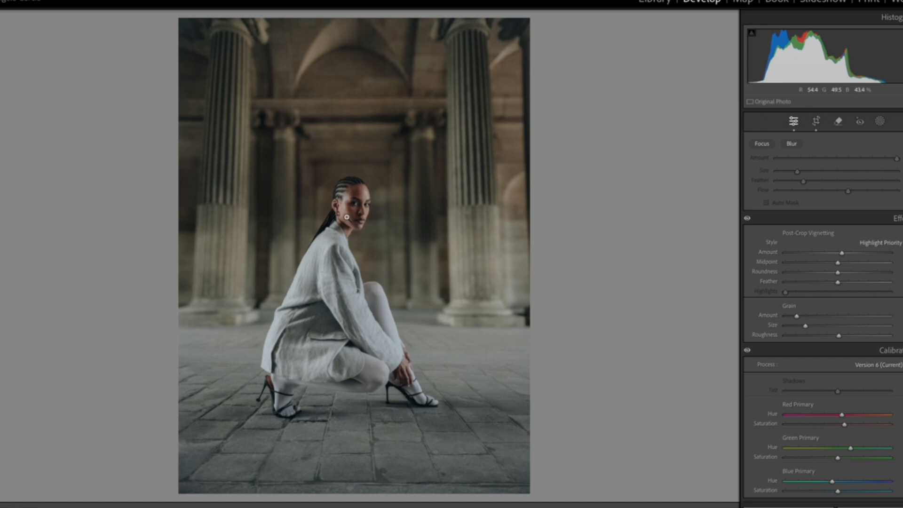
# Try out heavier grain amounts on the column photo while viewing the woman up close
pyautogui.click(362, 215)
pyautogui.moveTo(434, 354); pyautogui.dragTo(438, 297)
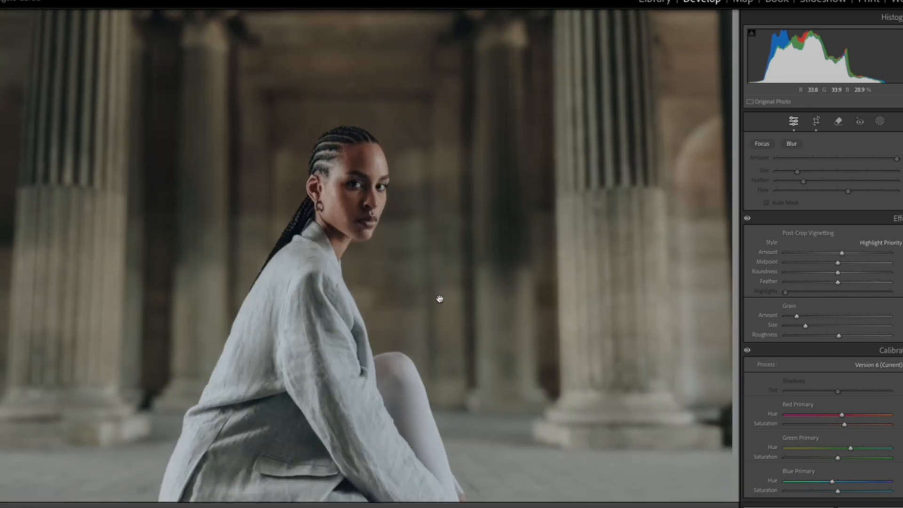
pyautogui.moveTo(822, 316); pyautogui.dragTo(867, 318)
pyautogui.click(803, 316)
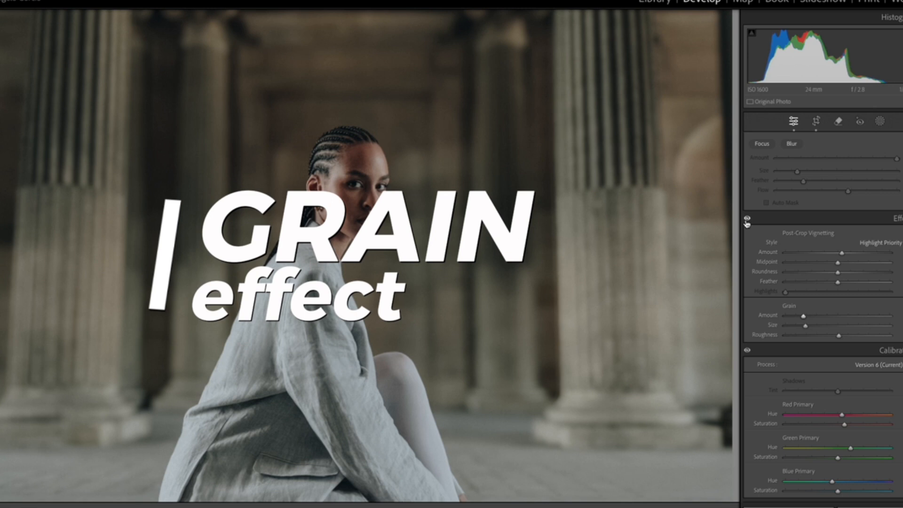
pyautogui.click(838, 316)
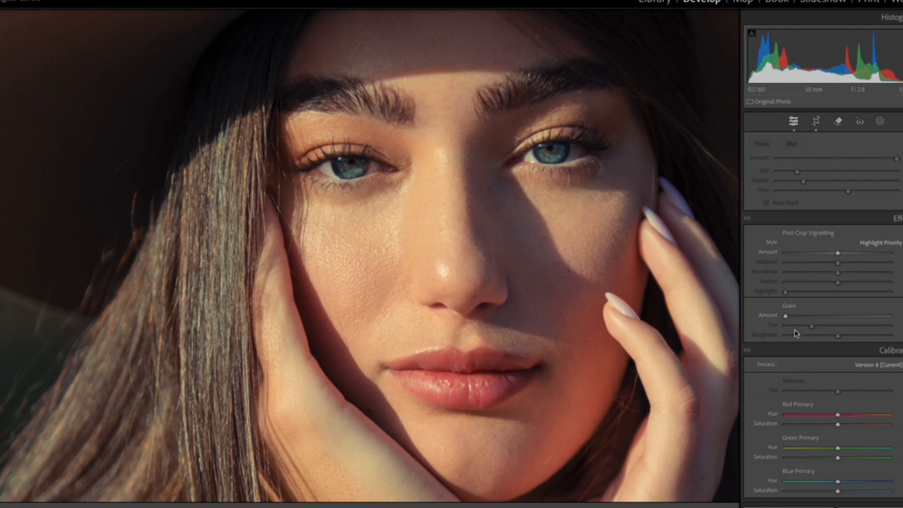
# Try a near-maximum grain amount on the close-up portrait of the woman in the hat and reset it
pyautogui.moveTo(785, 316); pyautogui.dragTo(849, 316)
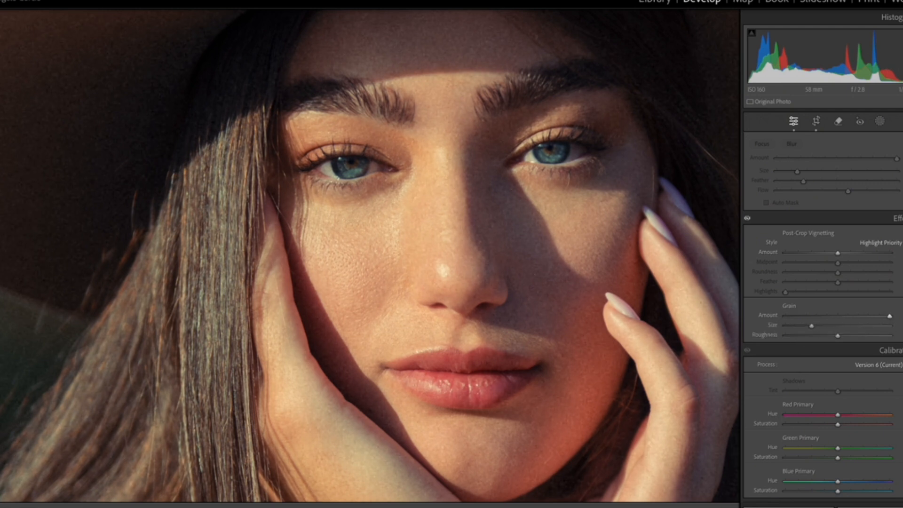
pyautogui.moveTo(509, 318); pyautogui.dragTo(464, 316)
pyautogui.doubleClick(768, 315)
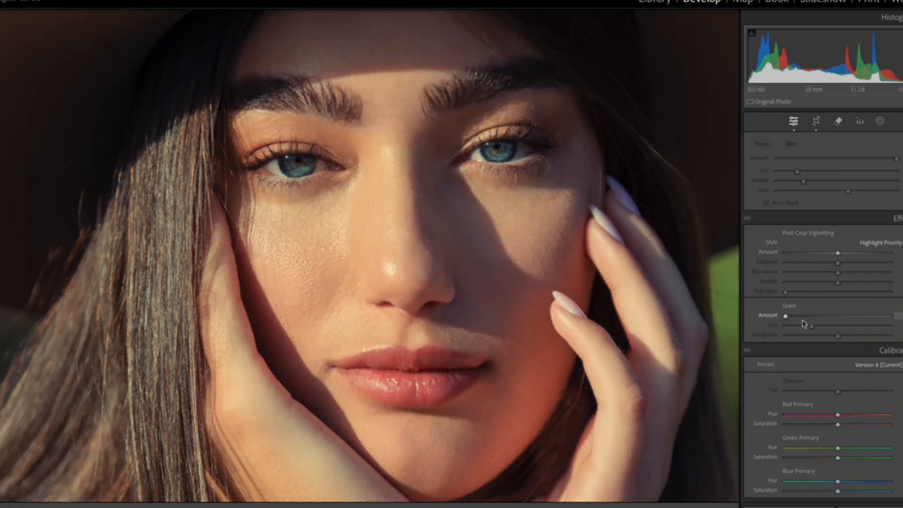
# Raise the hat portrait's grain amount and size to about mid-range and lower the grain roughness to its minimum
pyautogui.moveTo(818, 316); pyautogui.dragTo(780, 334)
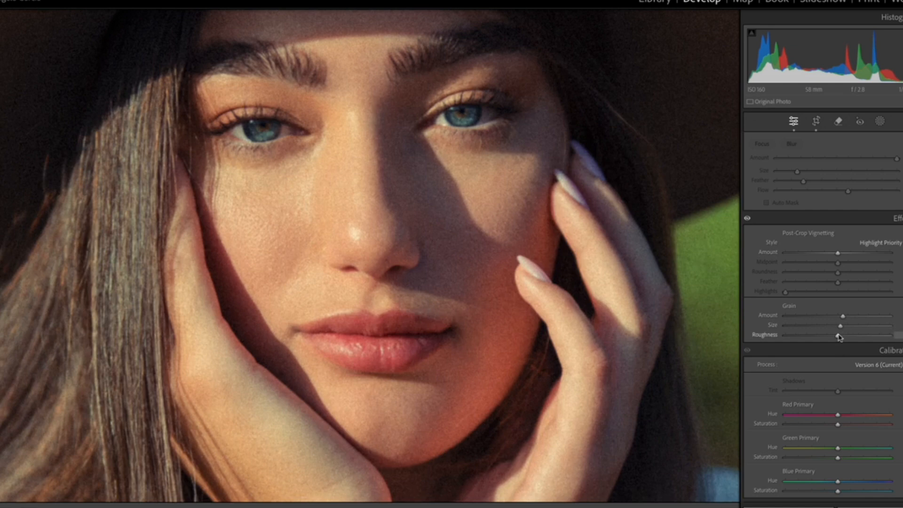
pyautogui.moveTo(838, 337); pyautogui.dragTo(752, 353)
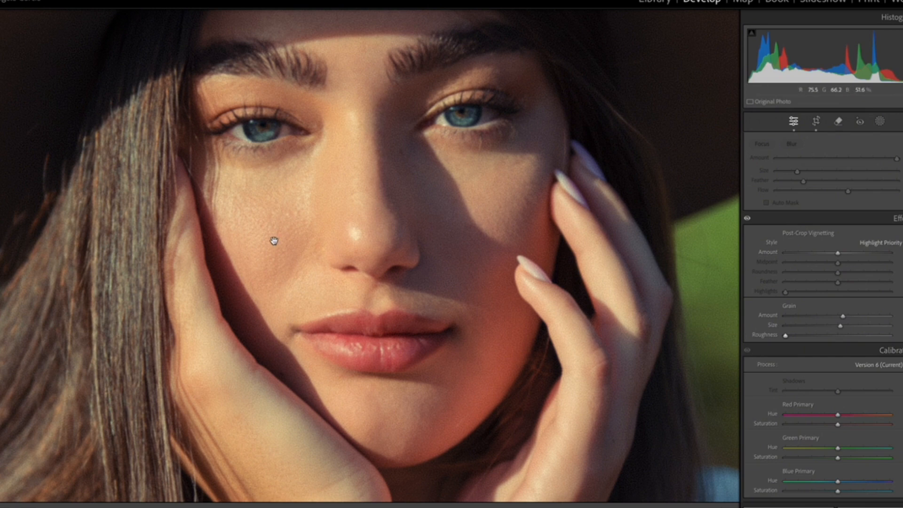
pyautogui.moveTo(450, 236); pyautogui.dragTo(439, 207)
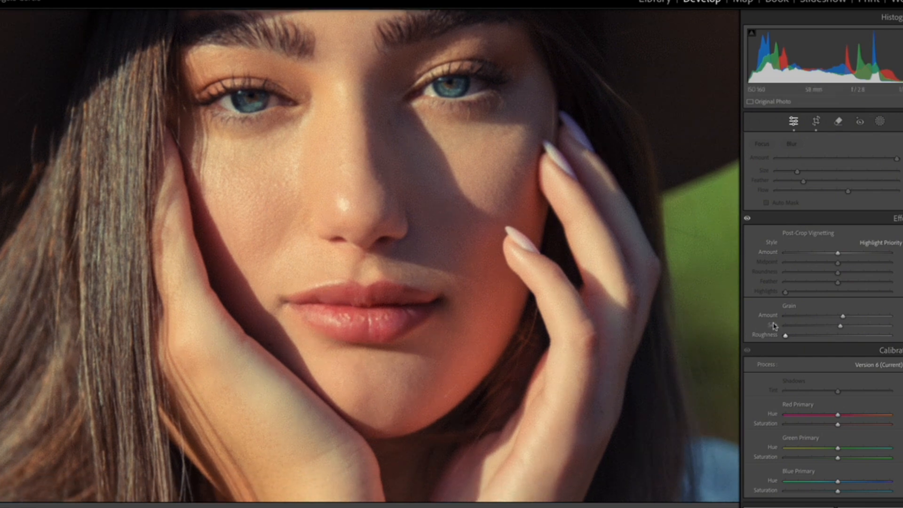
# Increase the hat portrait's grain amount and size, try maximum roughness on the whole image, and bring roughness and size back down
pyautogui.click(860, 326)
pyautogui.click(858, 316)
pyautogui.click(897, 336)
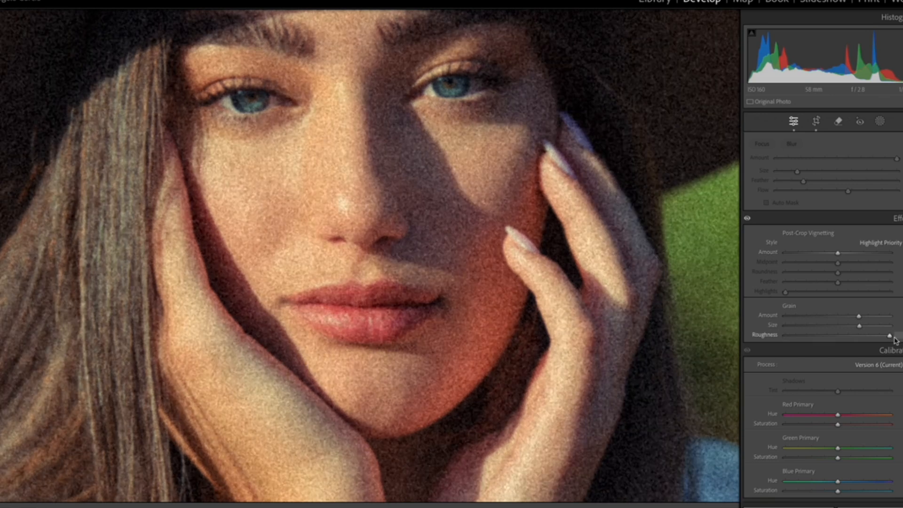
pyautogui.moveTo(467, 256); pyautogui.dragTo(502, 296)
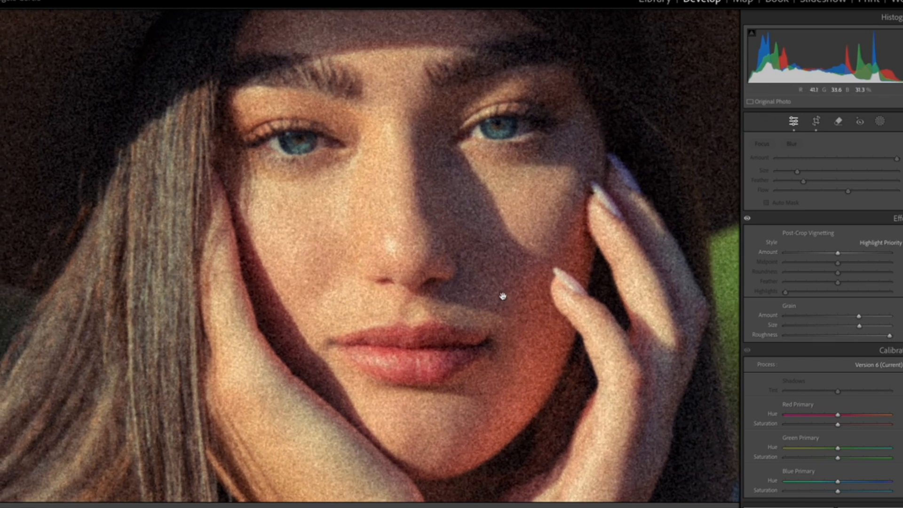
pyautogui.click(497, 295)
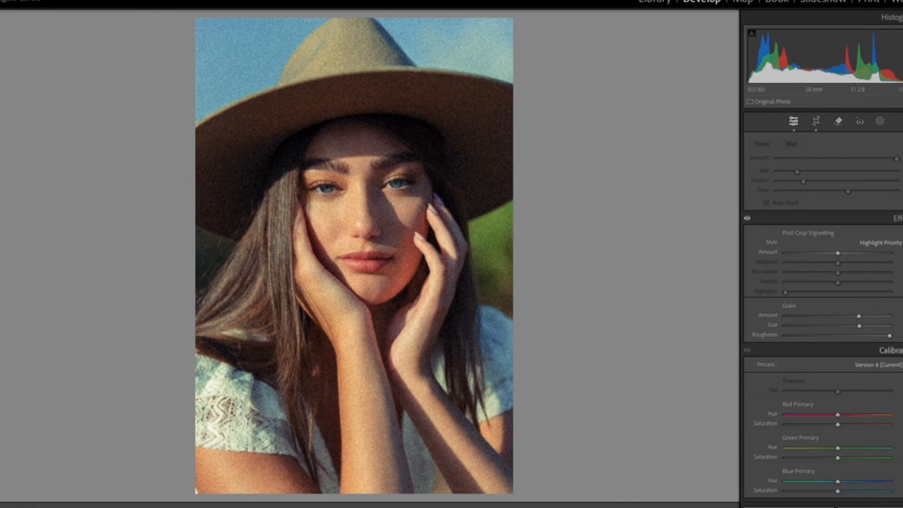
pyautogui.click(839, 335)
pyautogui.click(805, 326)
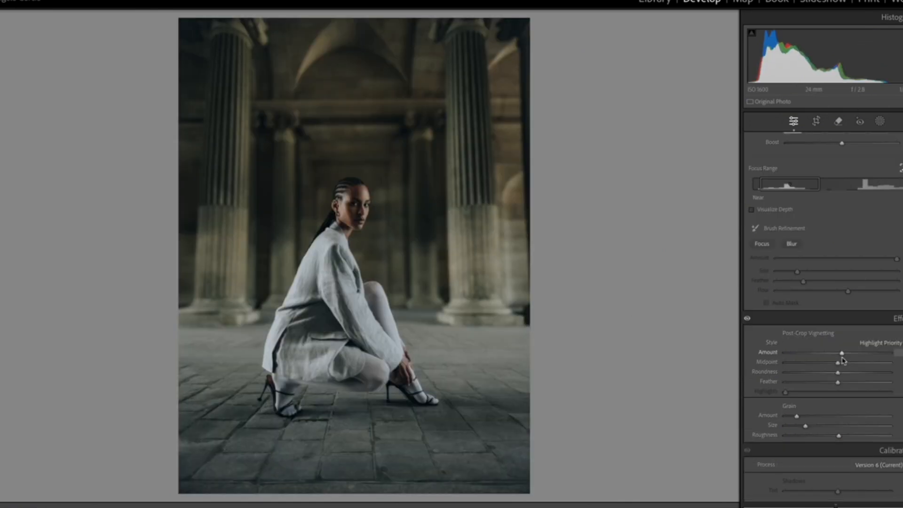
# Try raising Dehaze above neutral on the column photo and inspect the effect on the woman up close
pyautogui.scroll(-5, 802, 398)
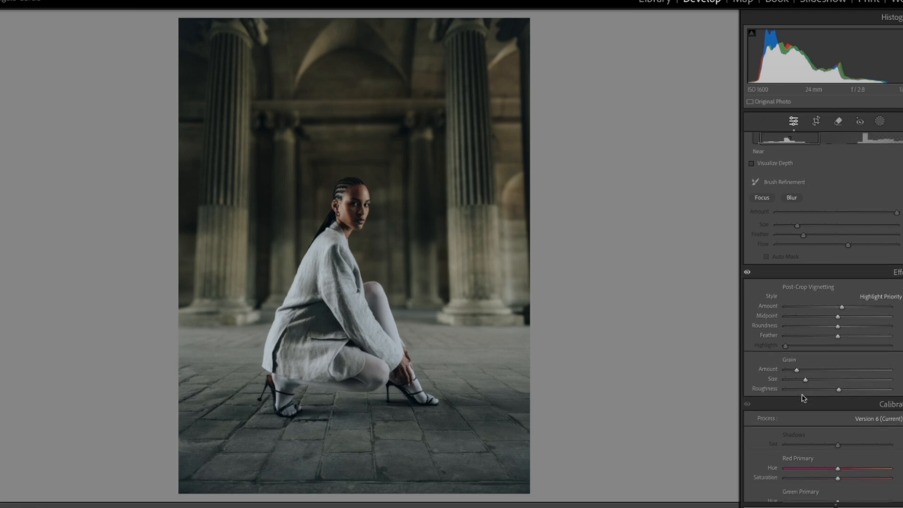
pyautogui.scroll(1, 802, 397)
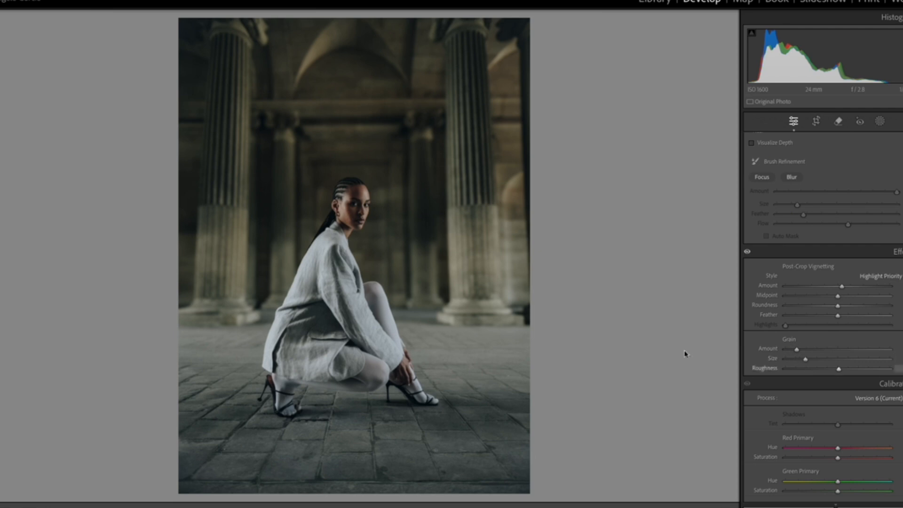
pyautogui.click(347, 227)
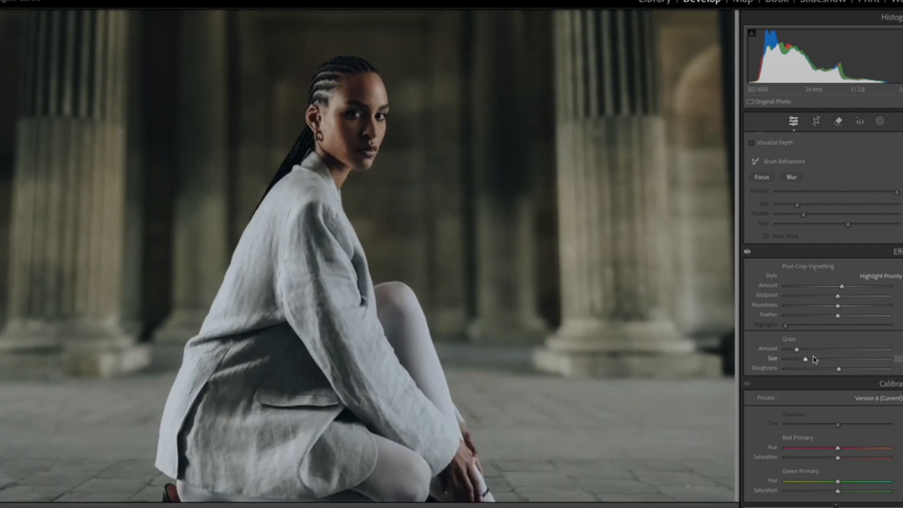
pyautogui.scroll(-2, 834, 390)
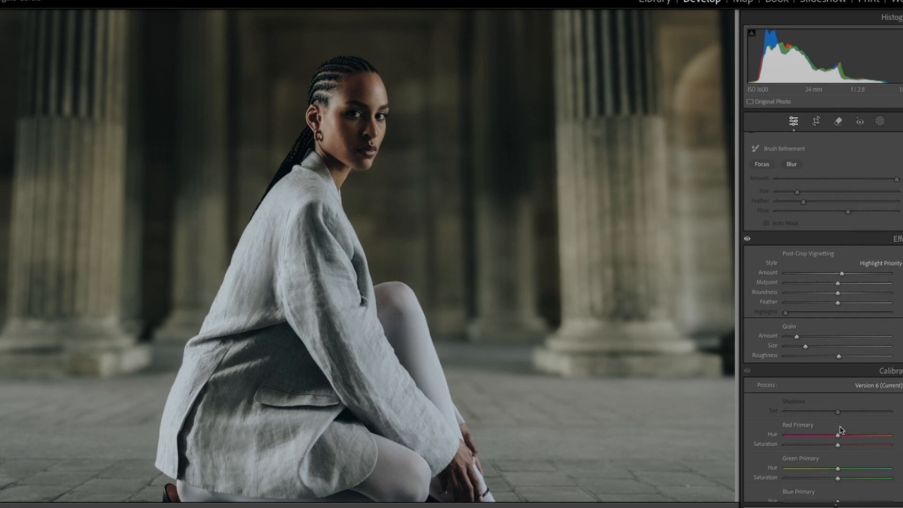
pyautogui.scroll(8, 839, 429)
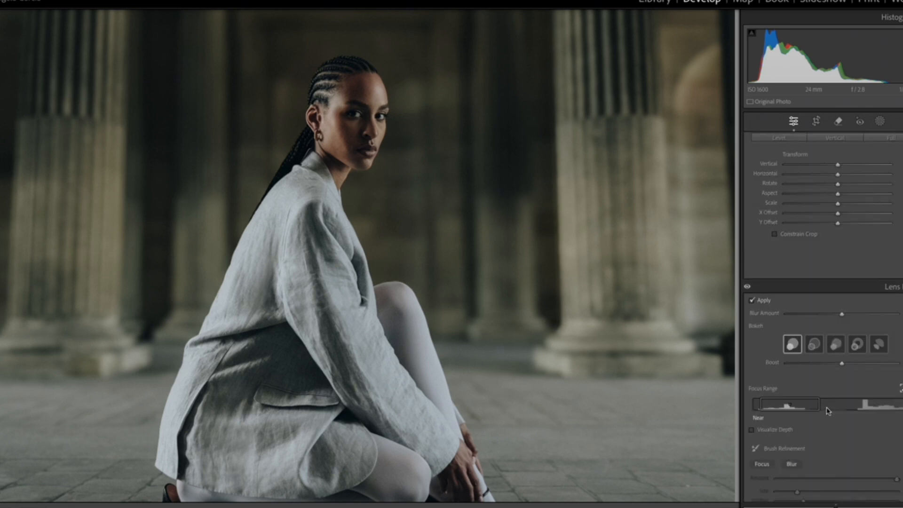
pyautogui.scroll(15, 828, 412)
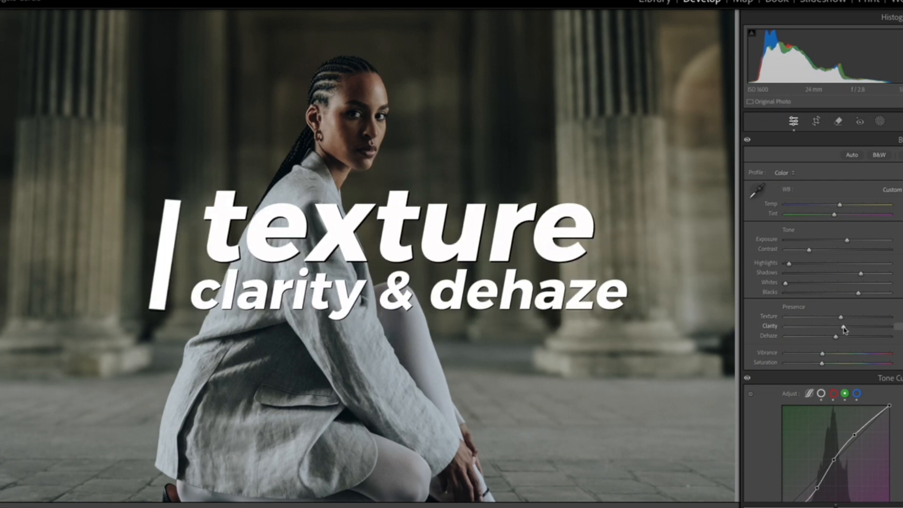
pyautogui.moveTo(845, 338); pyautogui.dragTo(845, 337)
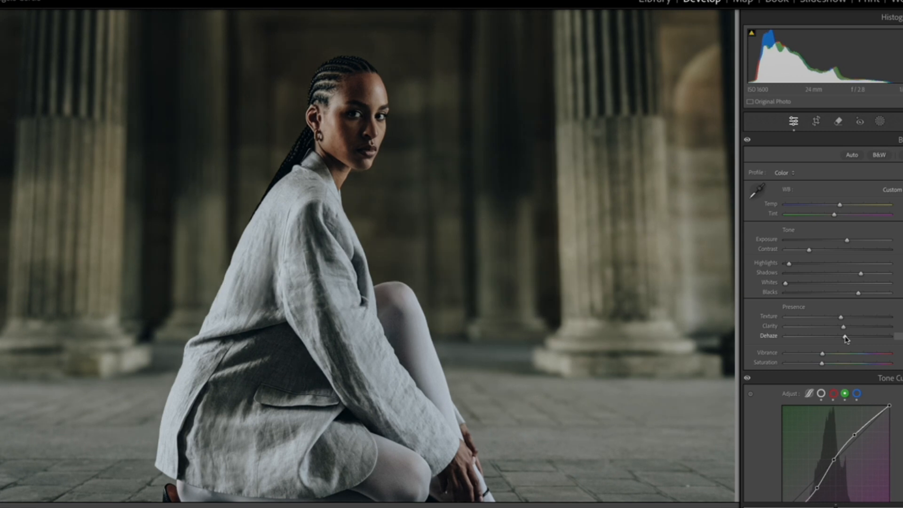
pyautogui.moveTo(400, 149); pyautogui.dragTo(480, 214)
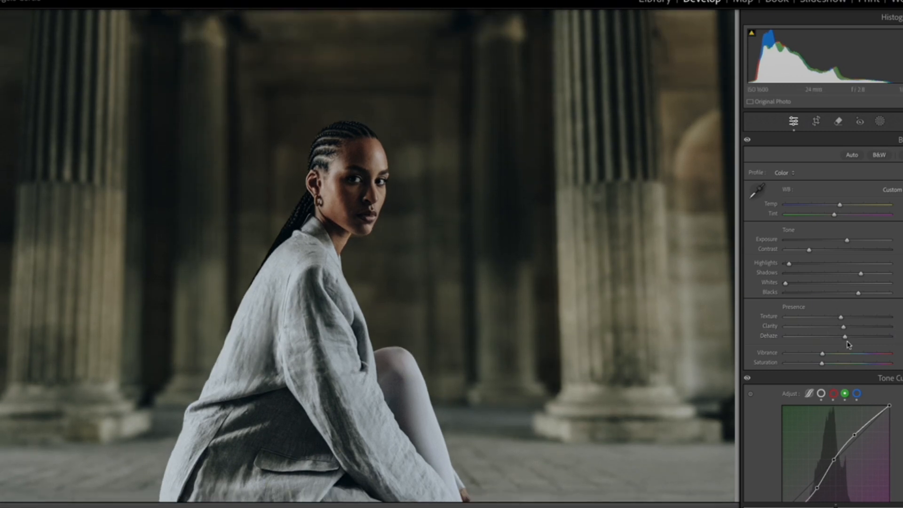
# Lower the column photo's texture, clarity and dehaze, leaving texture and dehaze slightly below neutral
pyautogui.moveTo(845, 337); pyautogui.dragTo(840, 328)
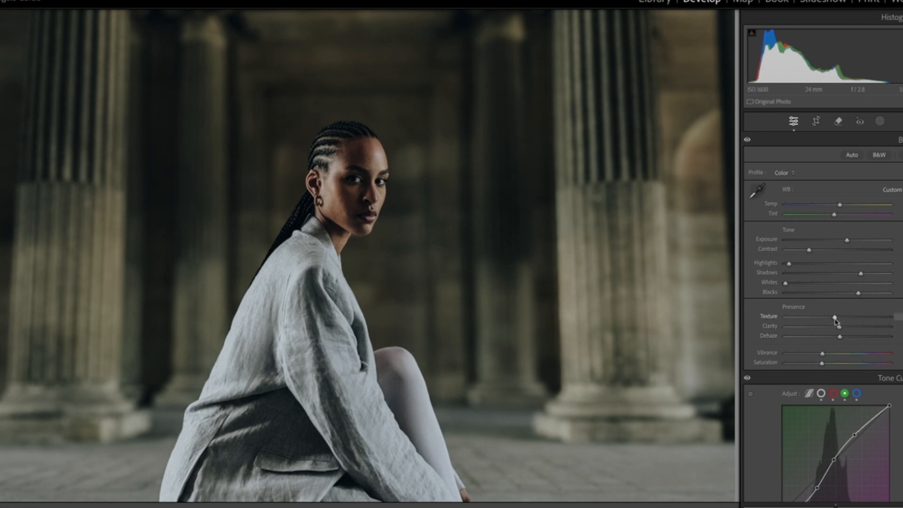
pyautogui.click(436, 346)
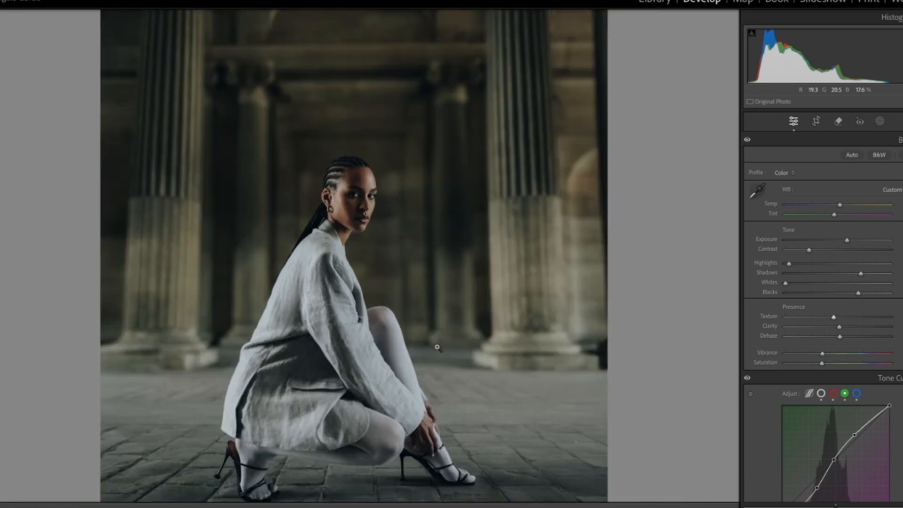
pyautogui.moveTo(840, 337)
pyautogui.mouseDown()
pyautogui.moveTo(826, 343)
pyautogui.moveTo(863, 350)
pyautogui.moveTo(819, 348)
pyautogui.moveTo(832, 348)
pyautogui.mouseUp()
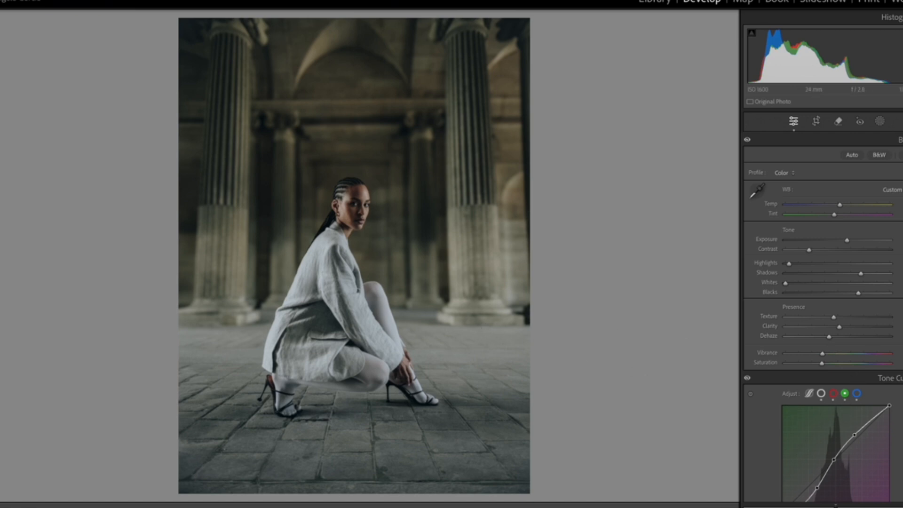
# Calibrate the column photo's colors by raising red primary hue and saturation and green primary hue slightly and lowering blue primary hue
pyautogui.scroll(-20, 822, 306)
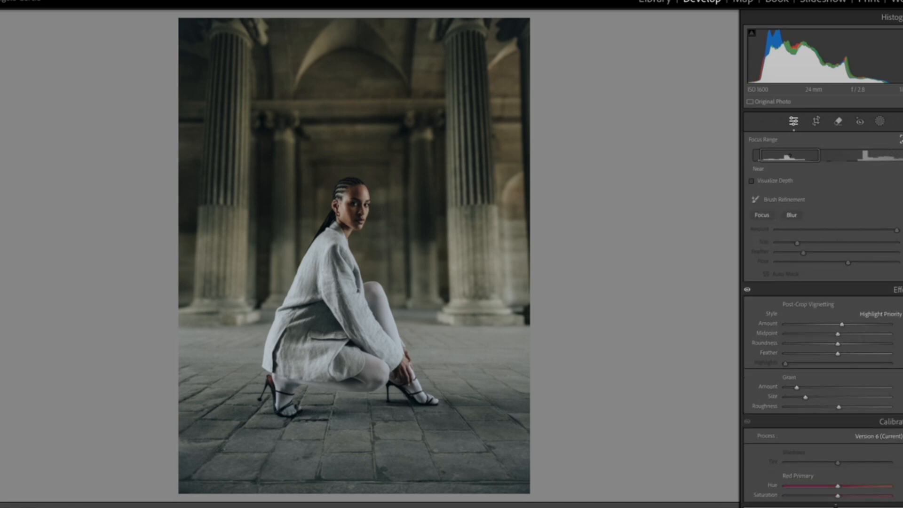
pyautogui.scroll(-4, 823, 305)
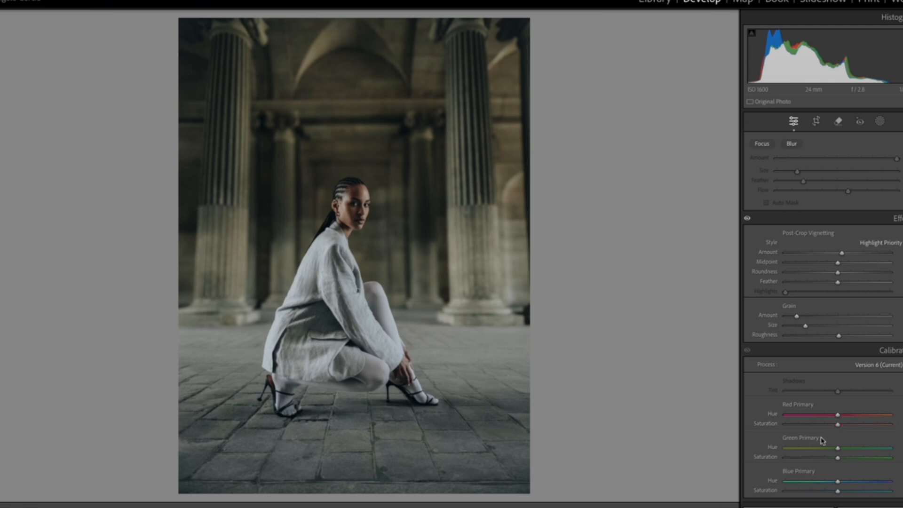
pyautogui.moveTo(843, 416); pyautogui.dragTo(846, 420)
pyautogui.click(844, 424)
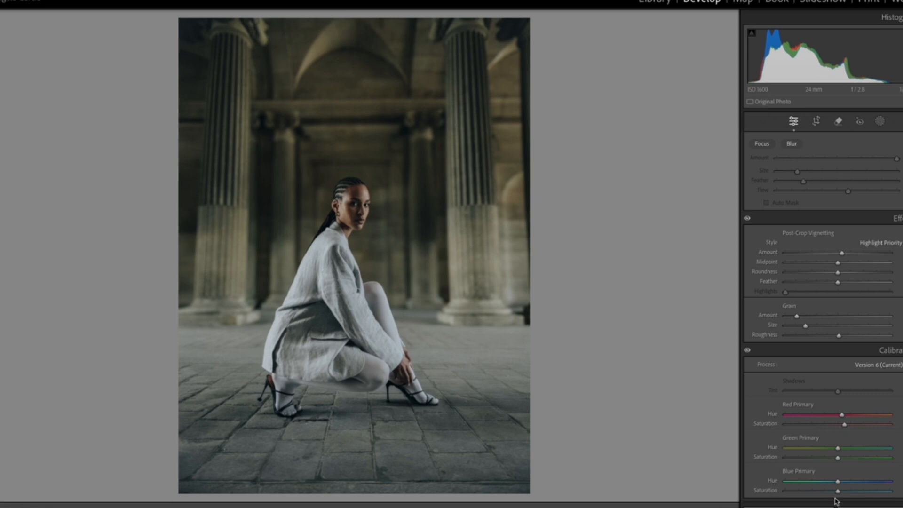
pyautogui.moveTo(837, 448)
pyautogui.mouseDown()
pyautogui.moveTo(821, 451)
pyautogui.moveTo(858, 451)
pyautogui.moveTo(850, 451)
pyautogui.mouseUp()
pyautogui.moveTo(837, 481); pyautogui.dragTo(832, 482)
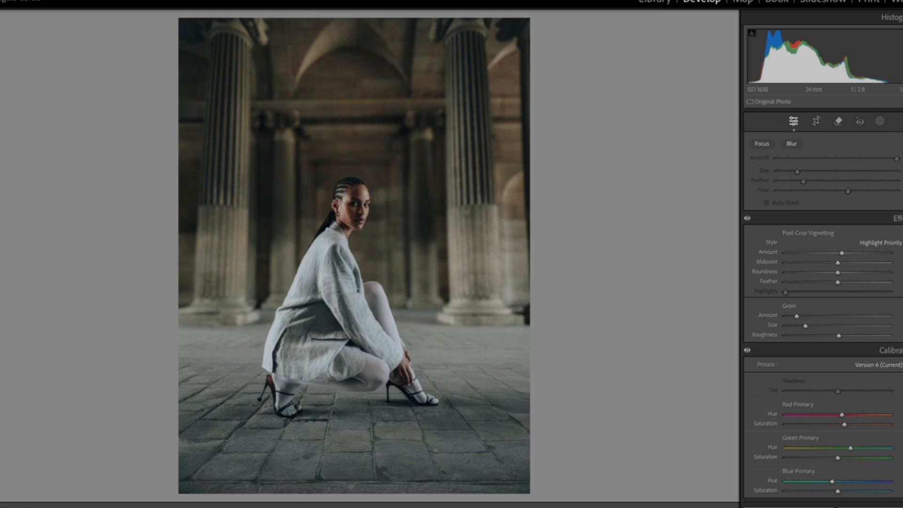
# Bring back the filmstrip and show the column photo in a side-by-side Before & After comparison
pyautogui.moveTo(439, 504)
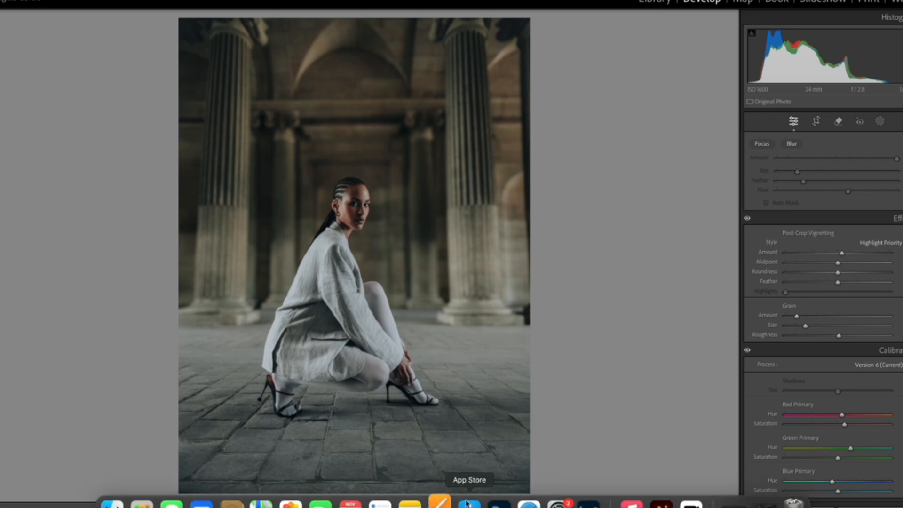
pyautogui.press('F6')
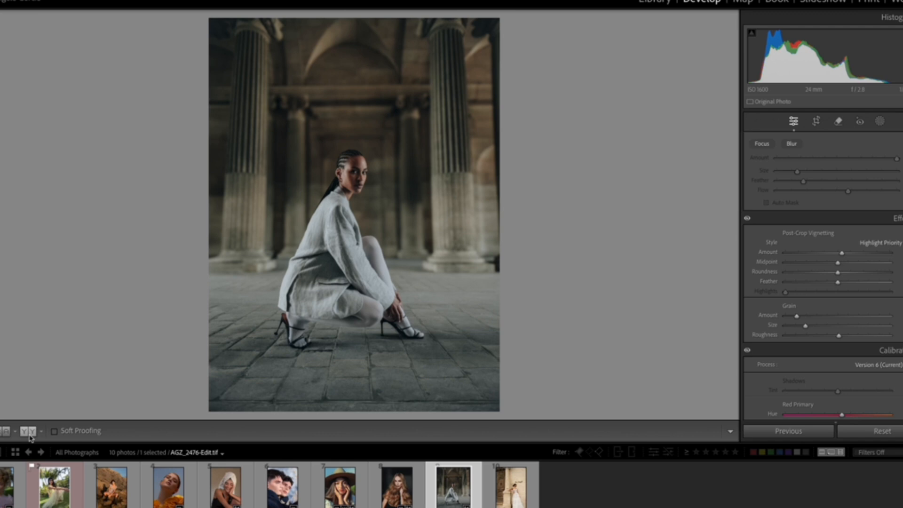
pyautogui.click(29, 431)
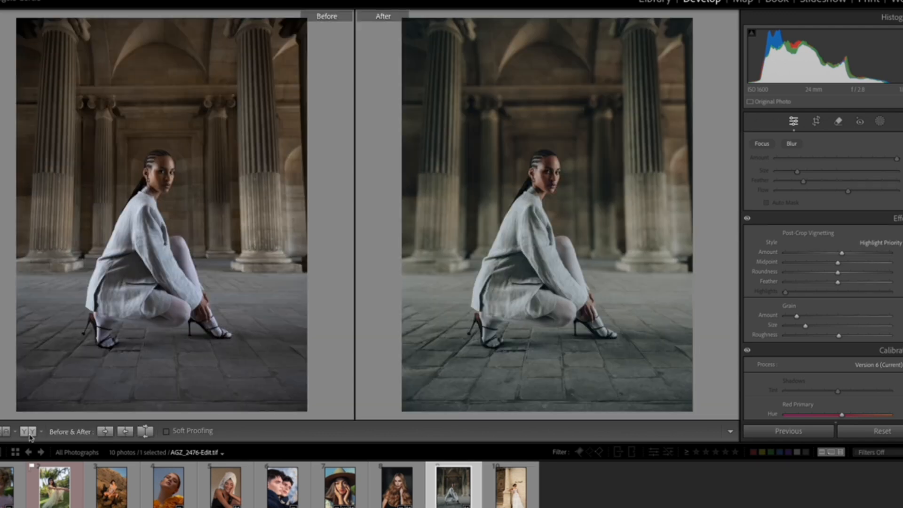